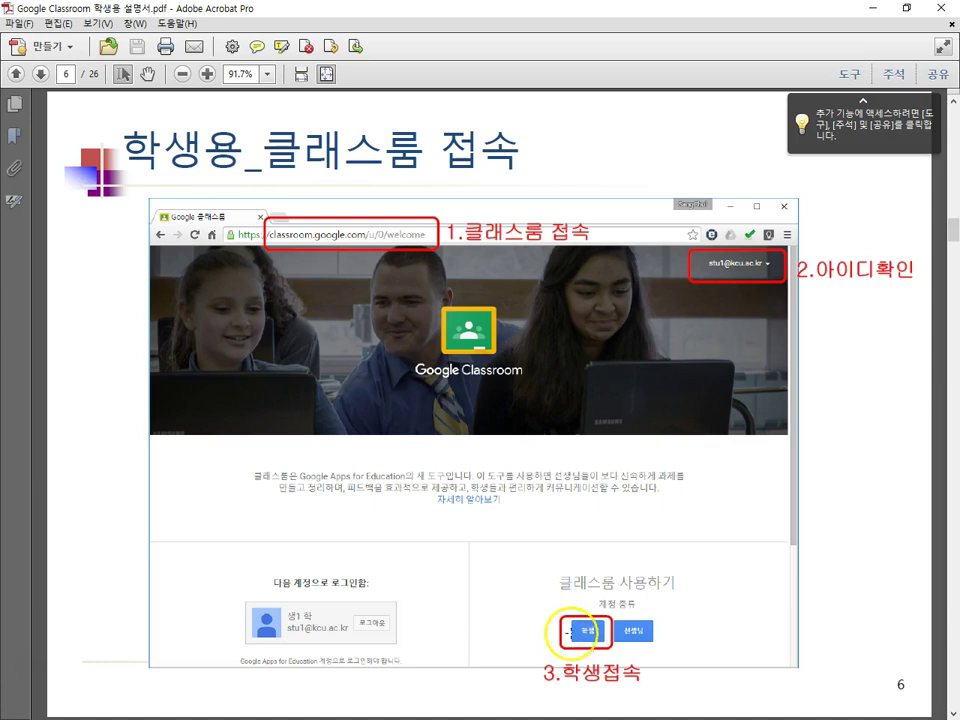
Step: Scroll the student guide to page 7 and move the Acrobat window aside to reveal Google Classroom
scroll(596, 577, down, 2)
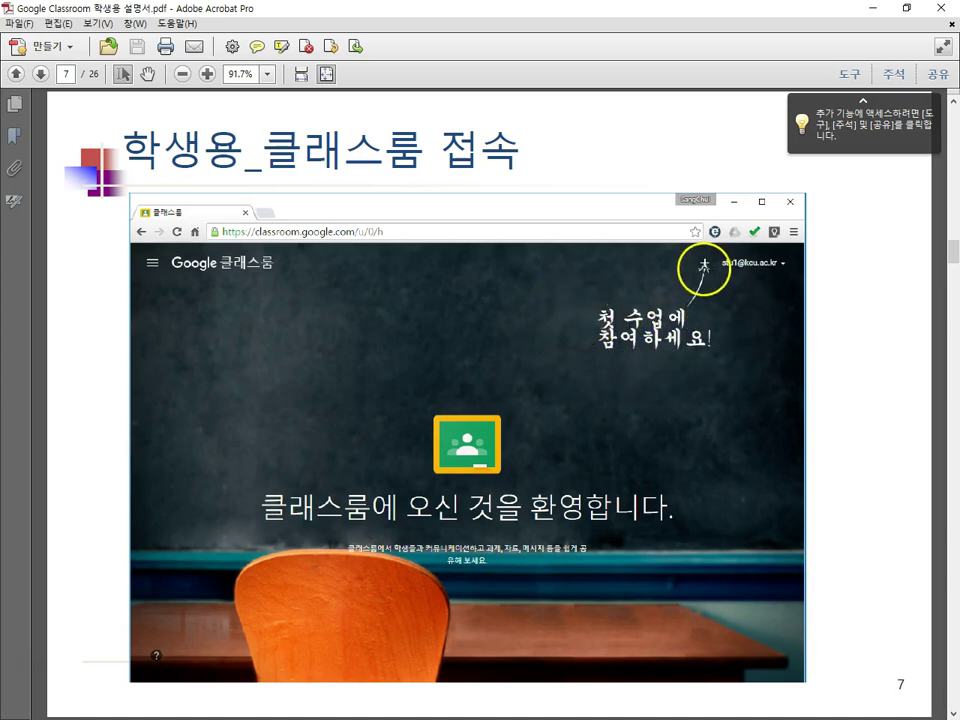
drag(760, 12, 0, 90)
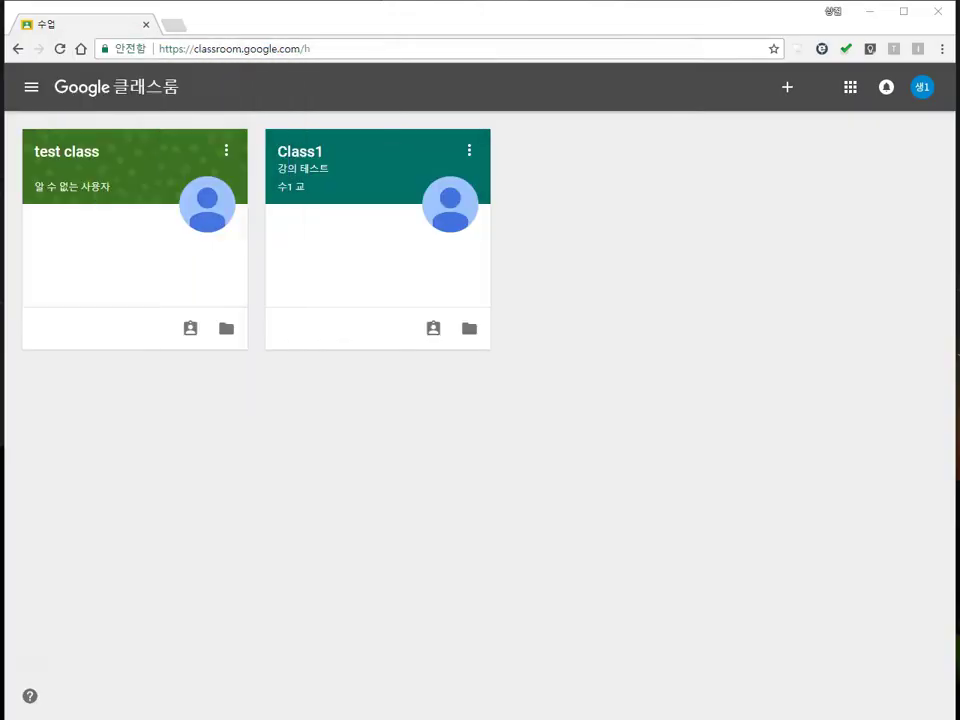
Step: Join Class2 by pasting the teacher's class code into the join-class field
click(788, 90)
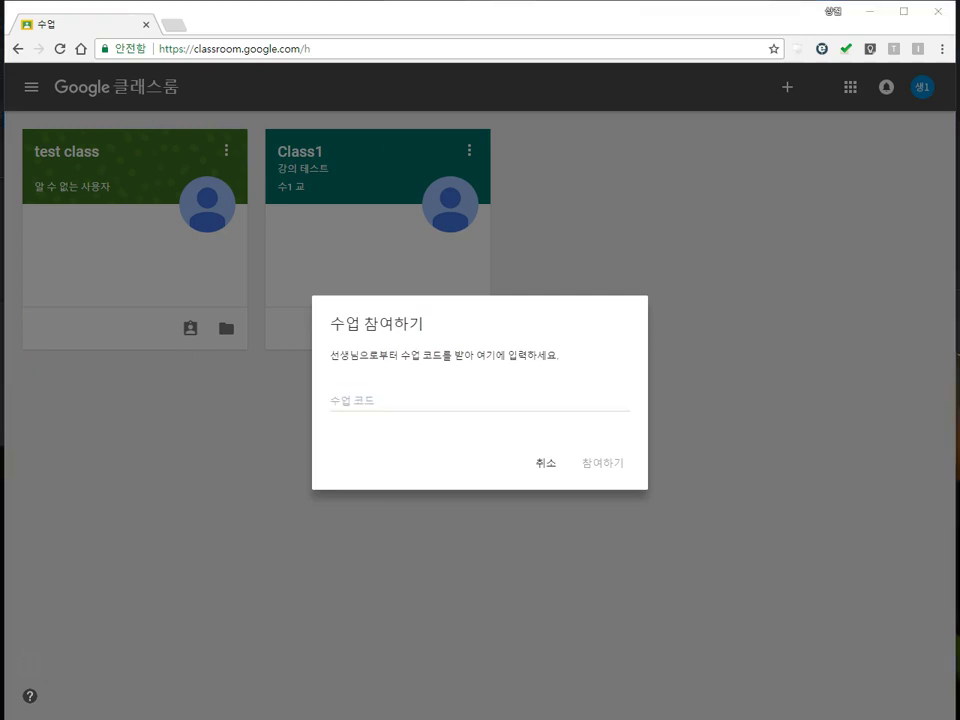
click(420, 401)
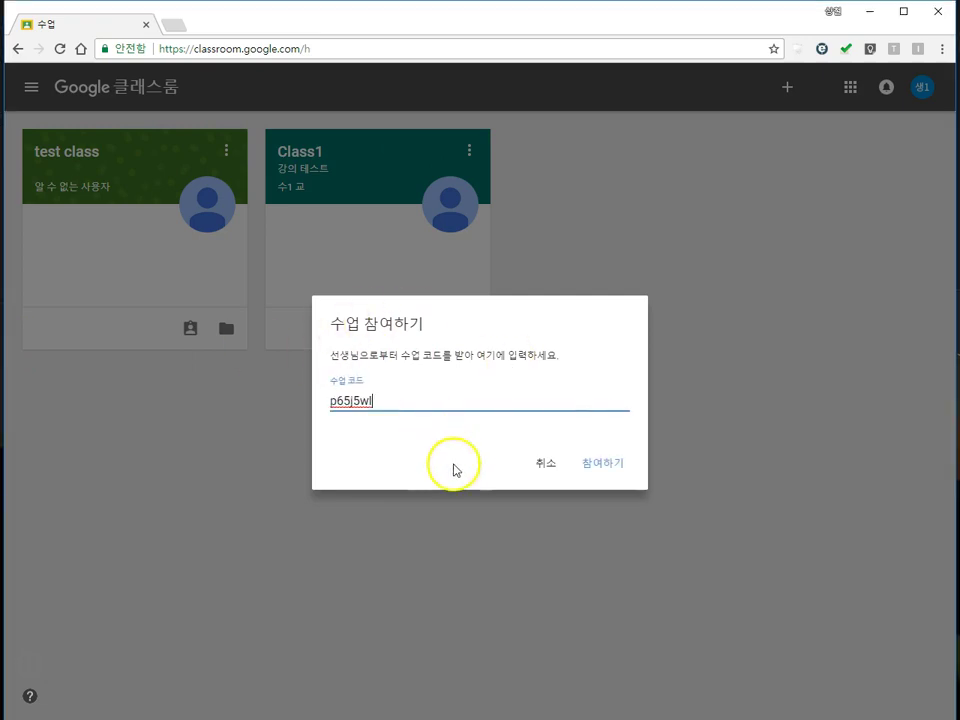
click(608, 463)
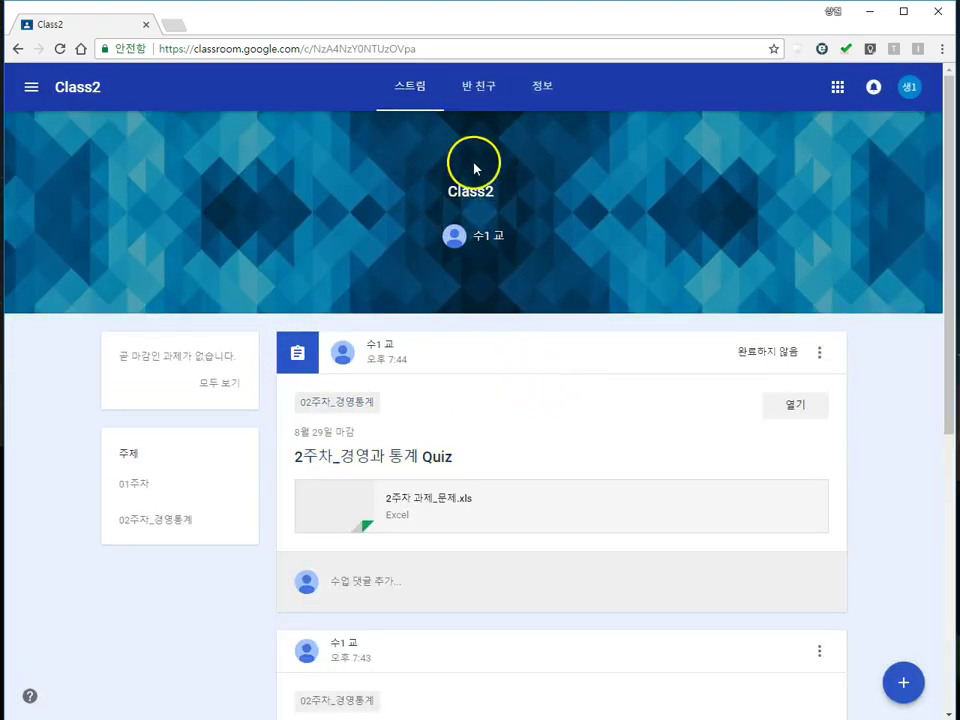
click(31, 88)
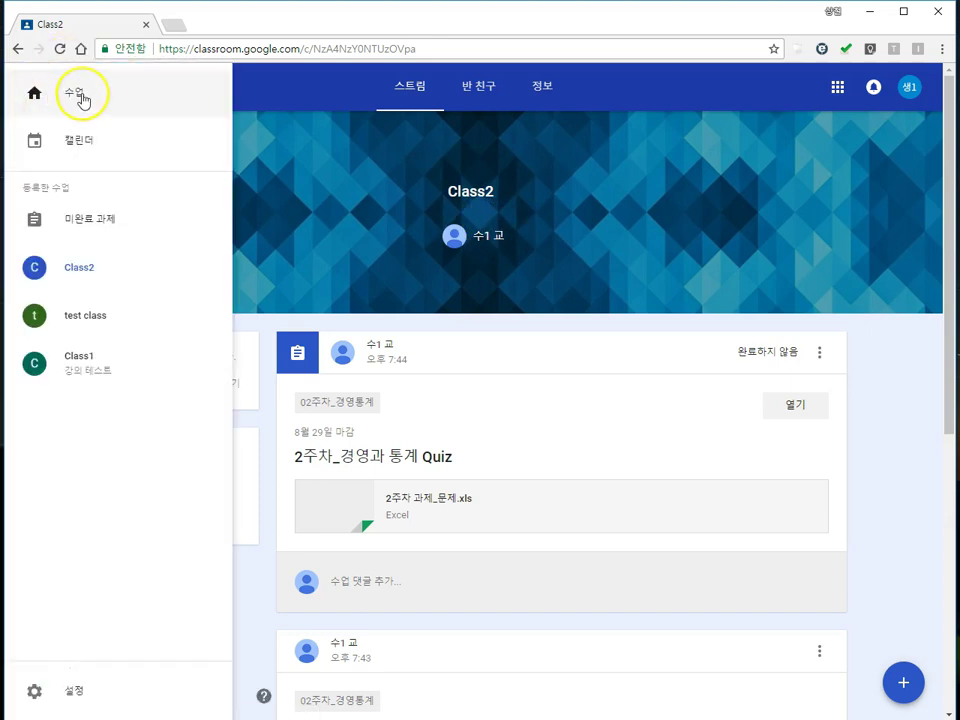
click(79, 97)
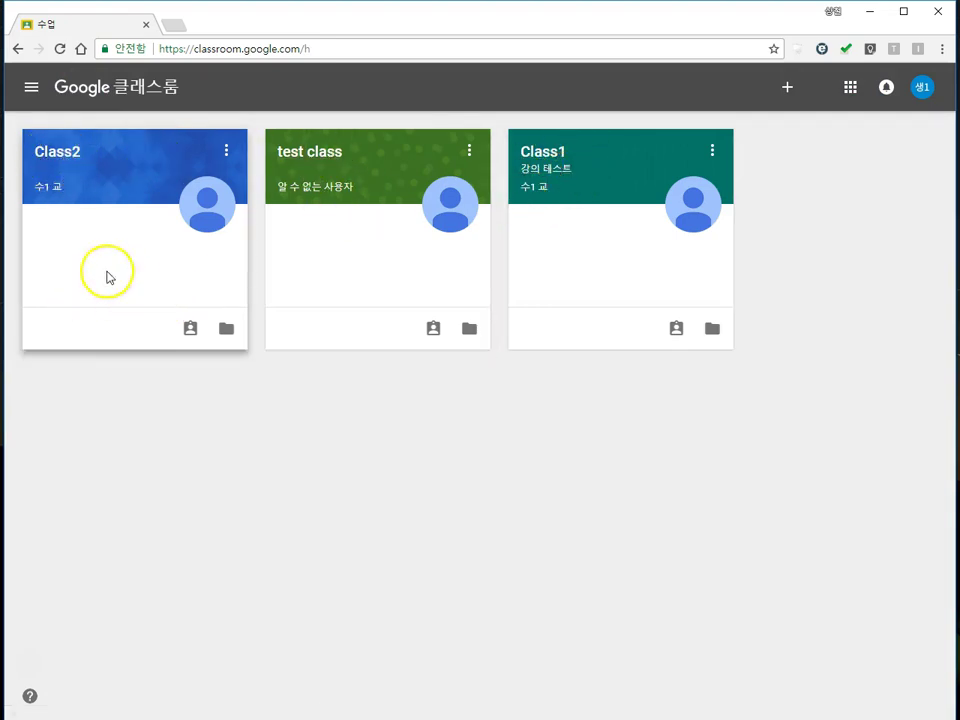
click(65, 160)
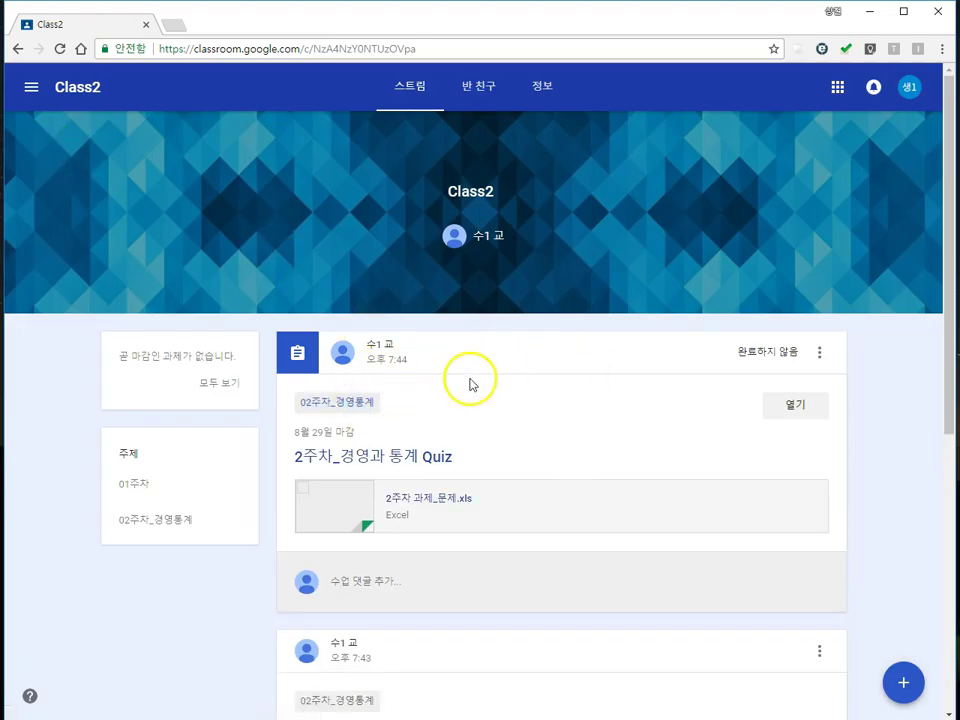
scroll(460, 372, down, 3)
scroll(476, 393, down, 2)
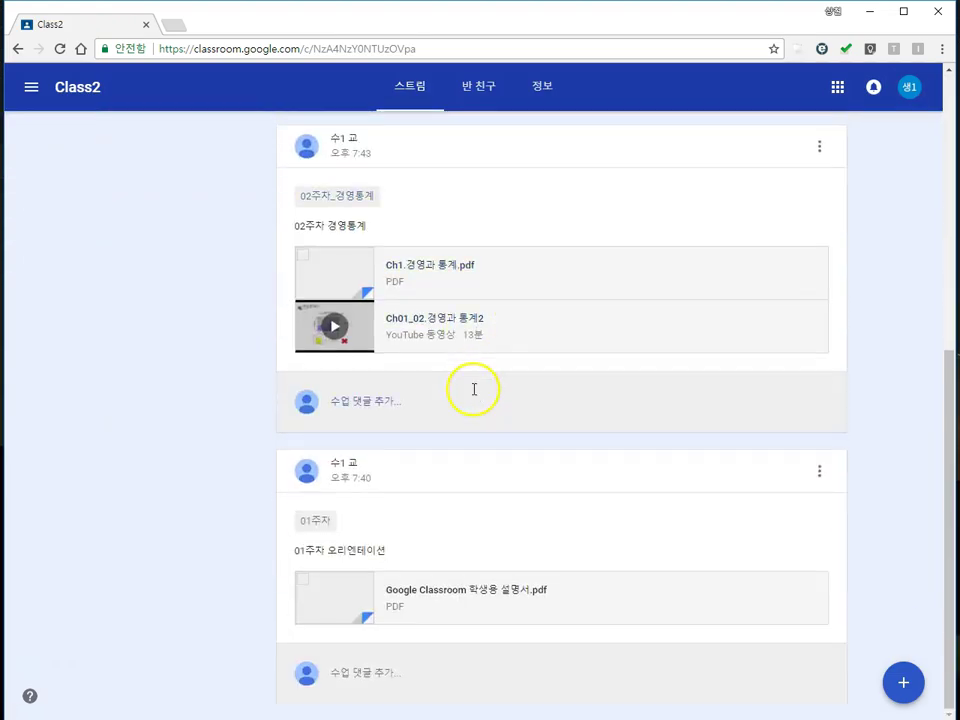
scroll(491, 414, up, 5)
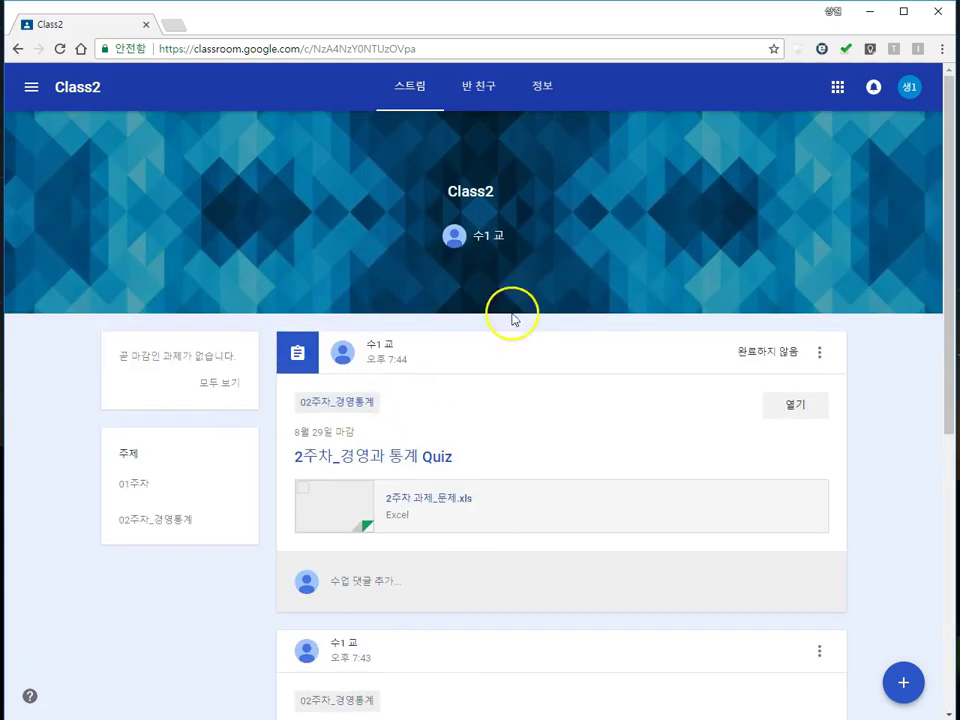
scroll(461, 399, down, 5)
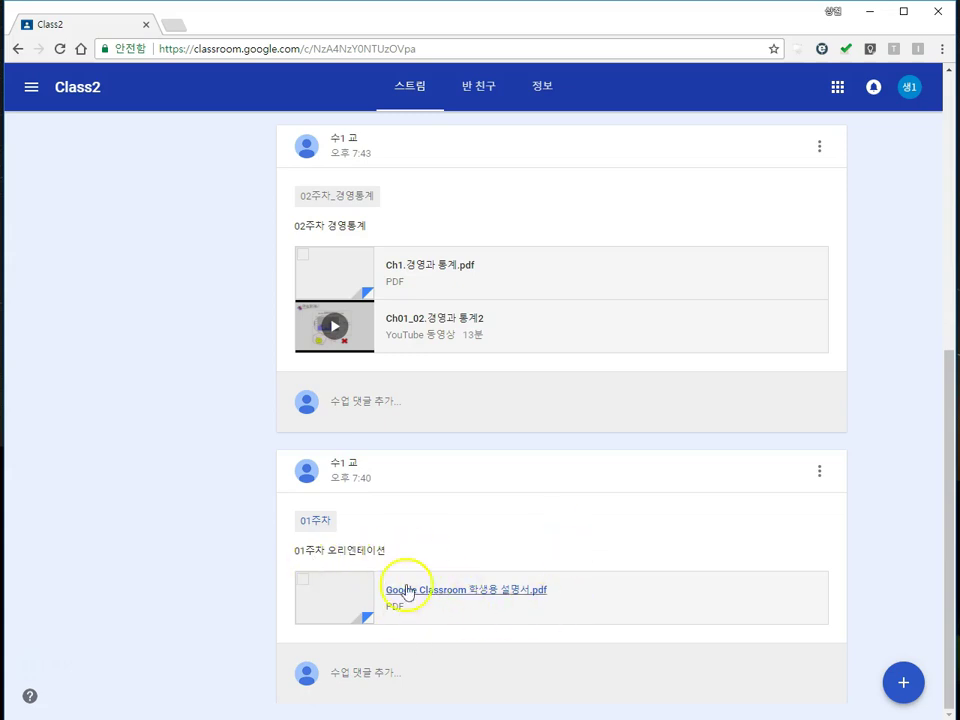
Step: Download 'Google Classroom 학생용 설명서.pdf' from the week-1 post via Drive, then close the Drive tab
click(501, 594)
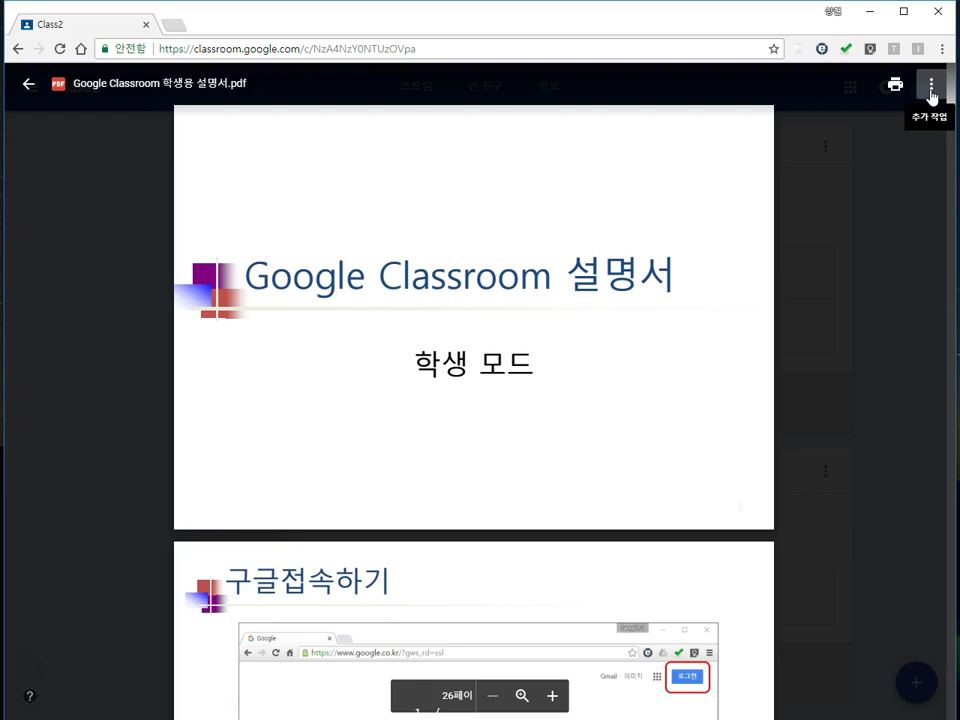
click(931, 90)
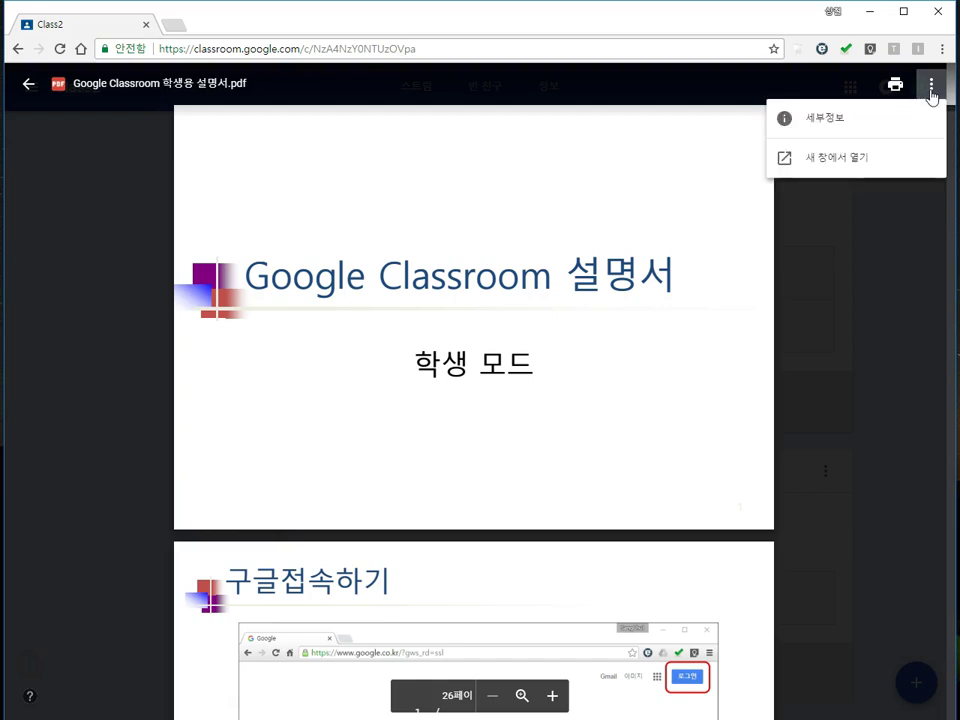
click(825, 162)
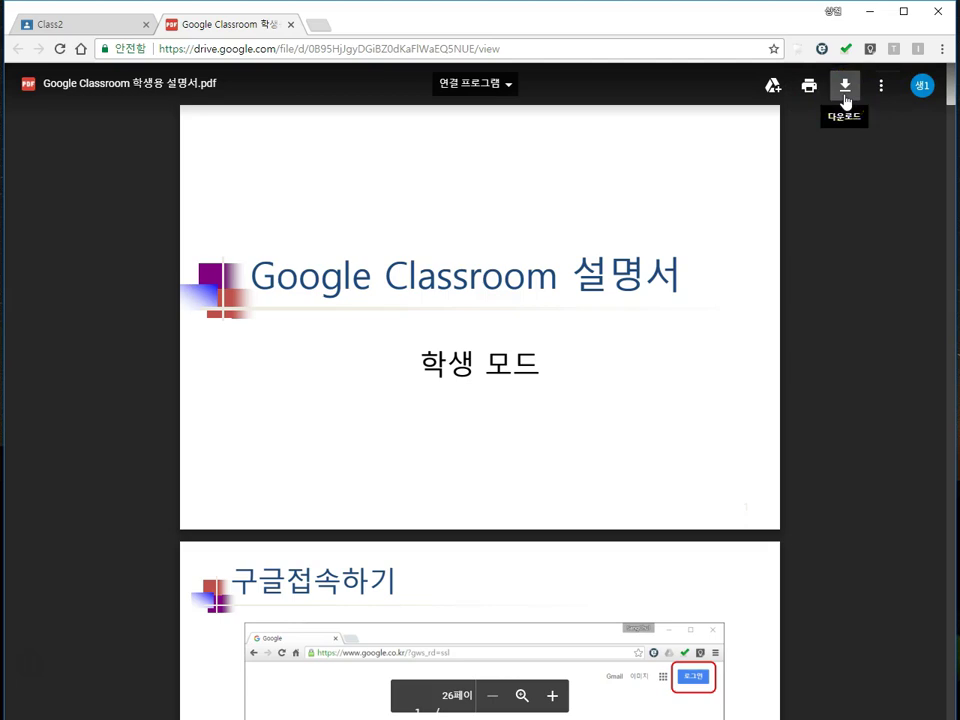
click(845, 100)
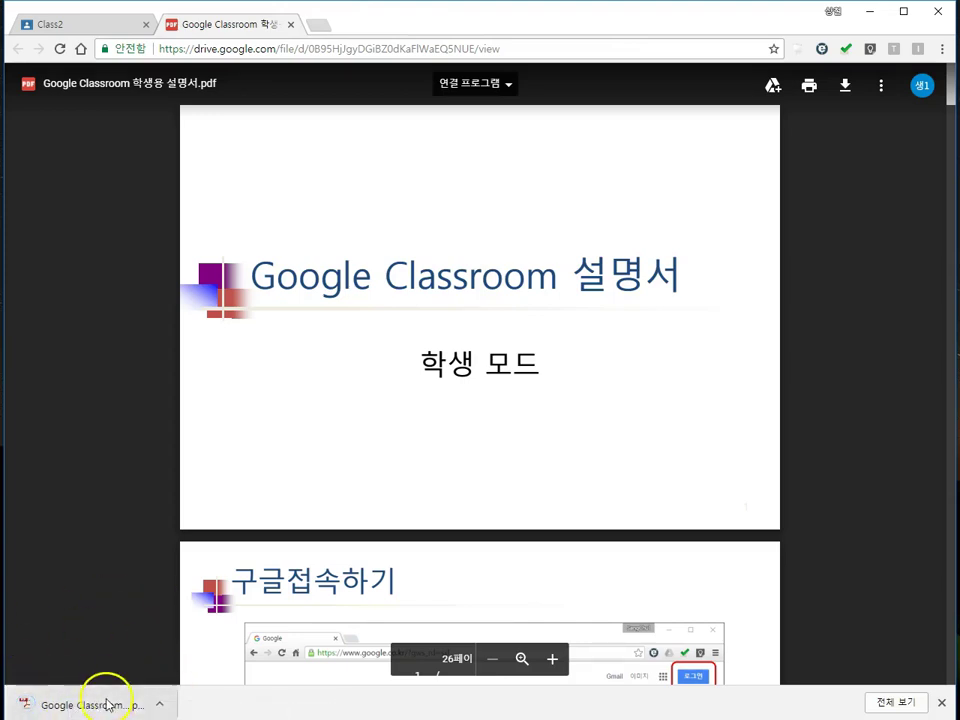
click(291, 24)
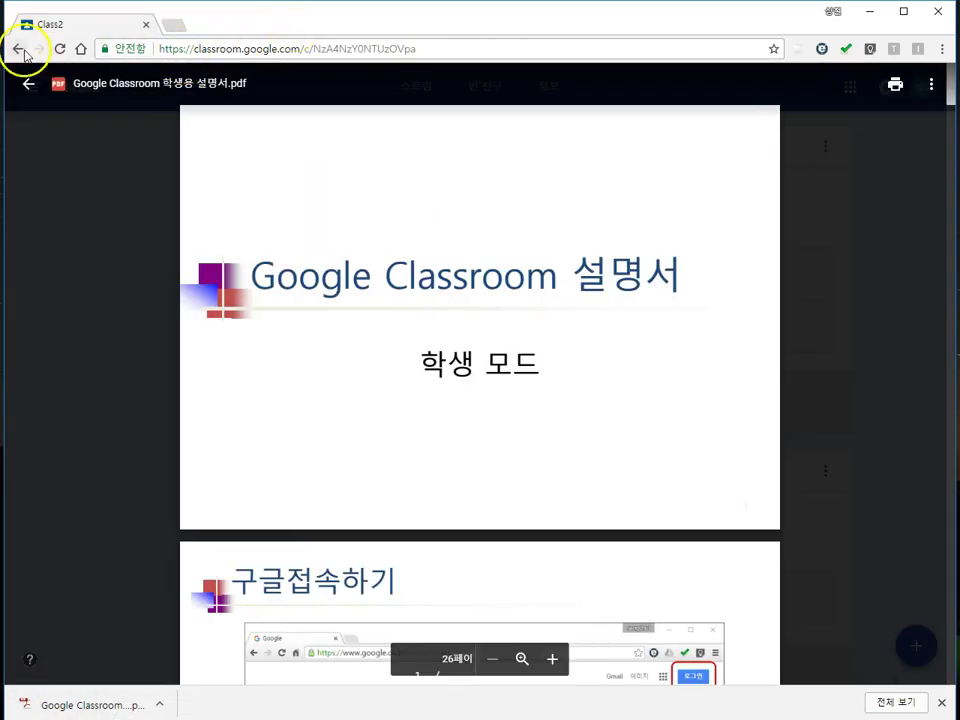
Step: Close the guide preview and open the 01주차 topic from the class stream's topic list
click(27, 84)
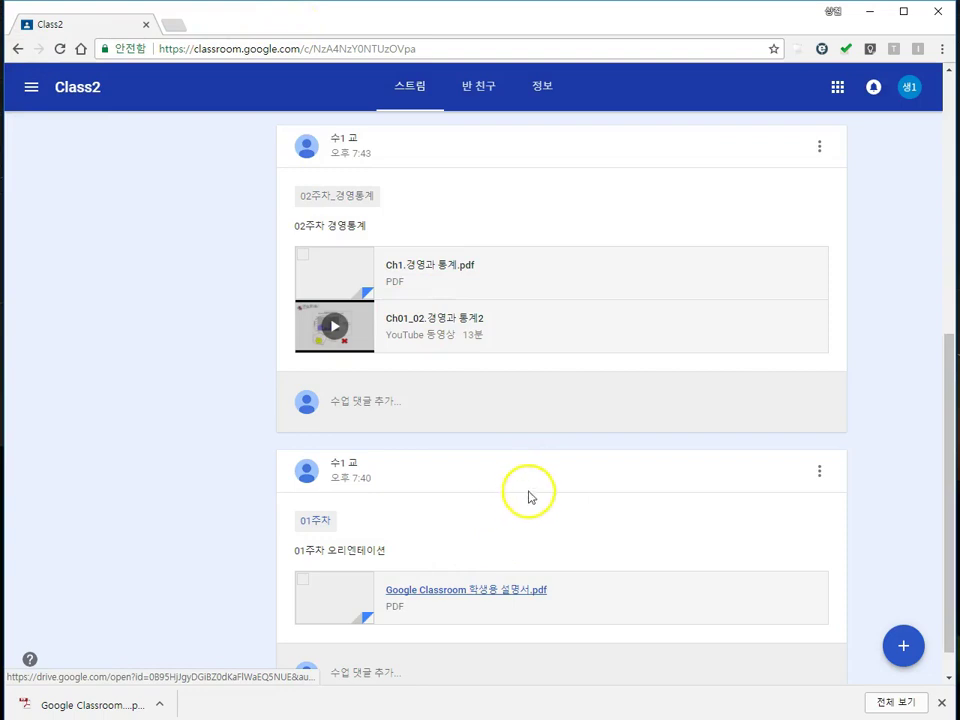
scroll(521, 510, up, 1)
scroll(470, 550, up, 4)
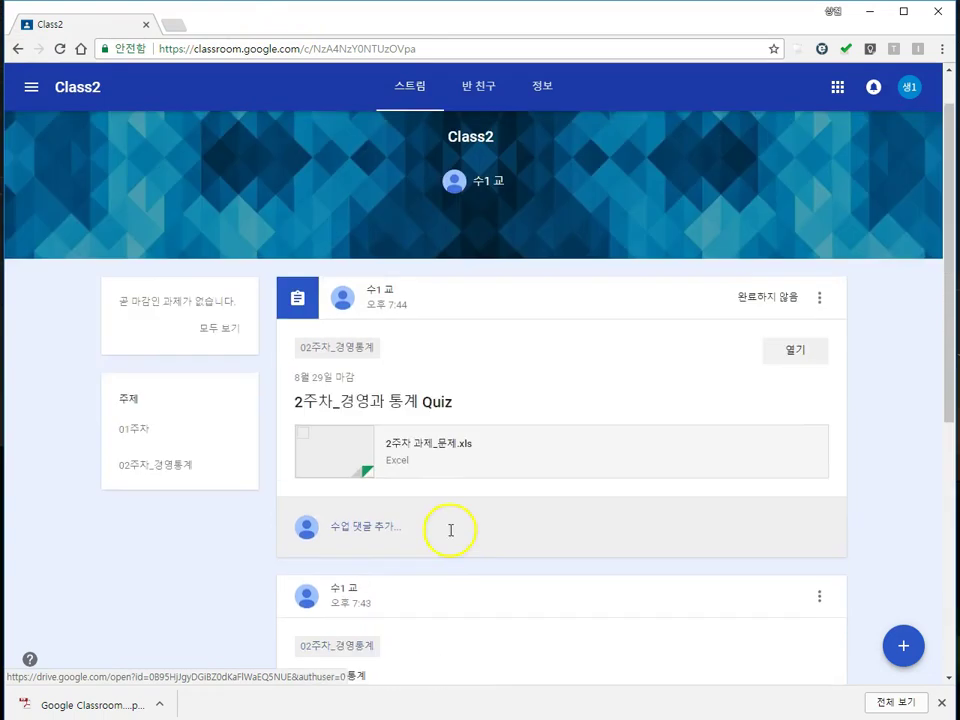
scroll(451, 530, up, 1)
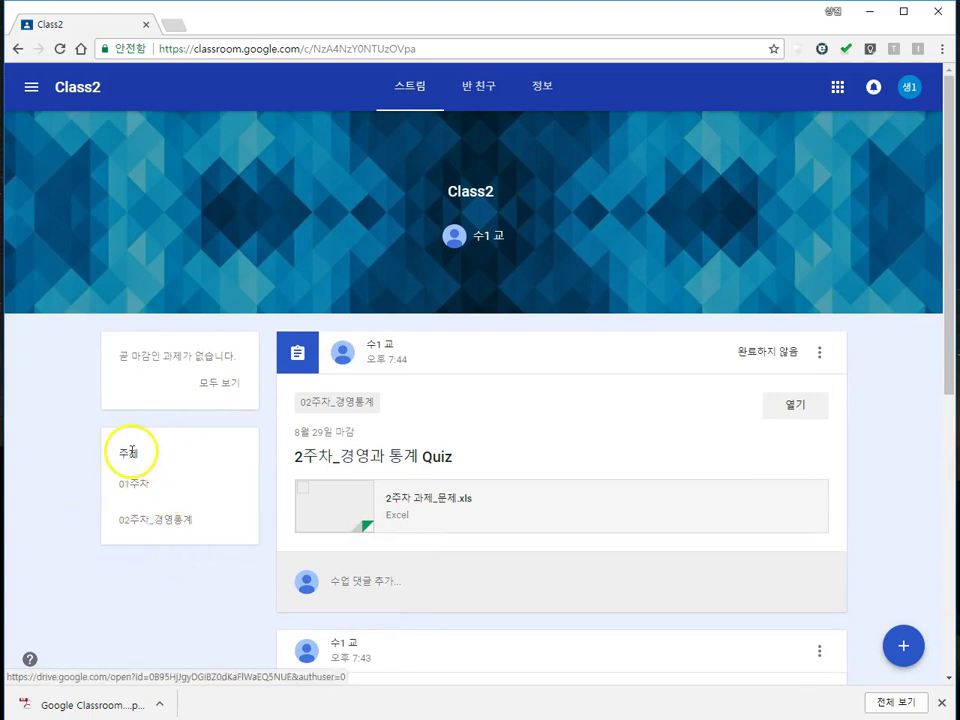
scroll(193, 540, down, 1)
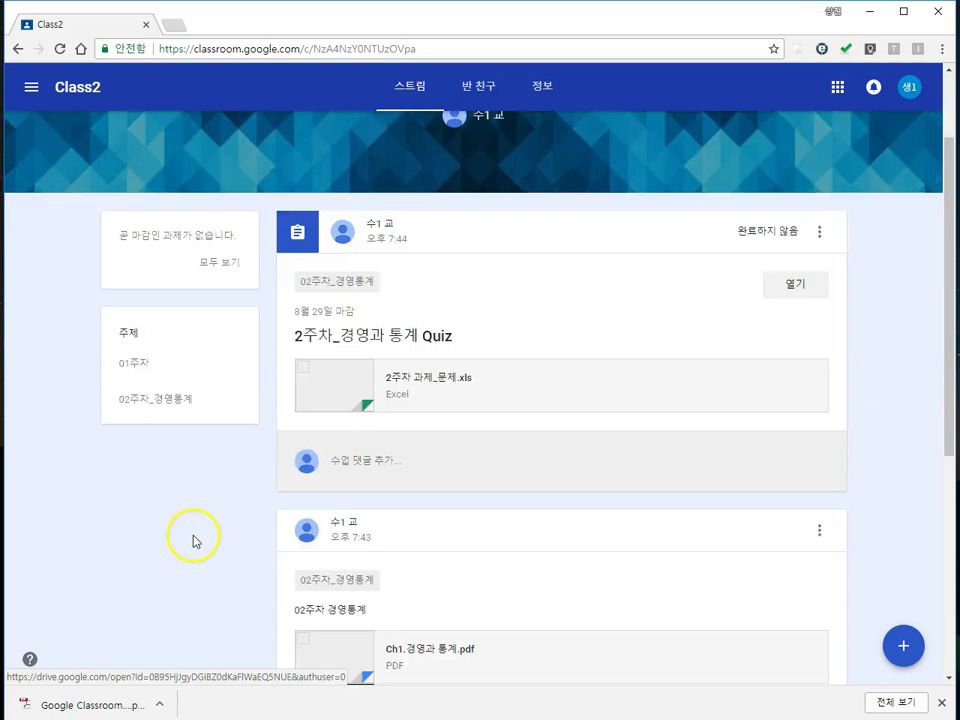
scroll(193, 540, down, 4)
scroll(387, 499, up, 1)
scroll(394, 511, down, 1)
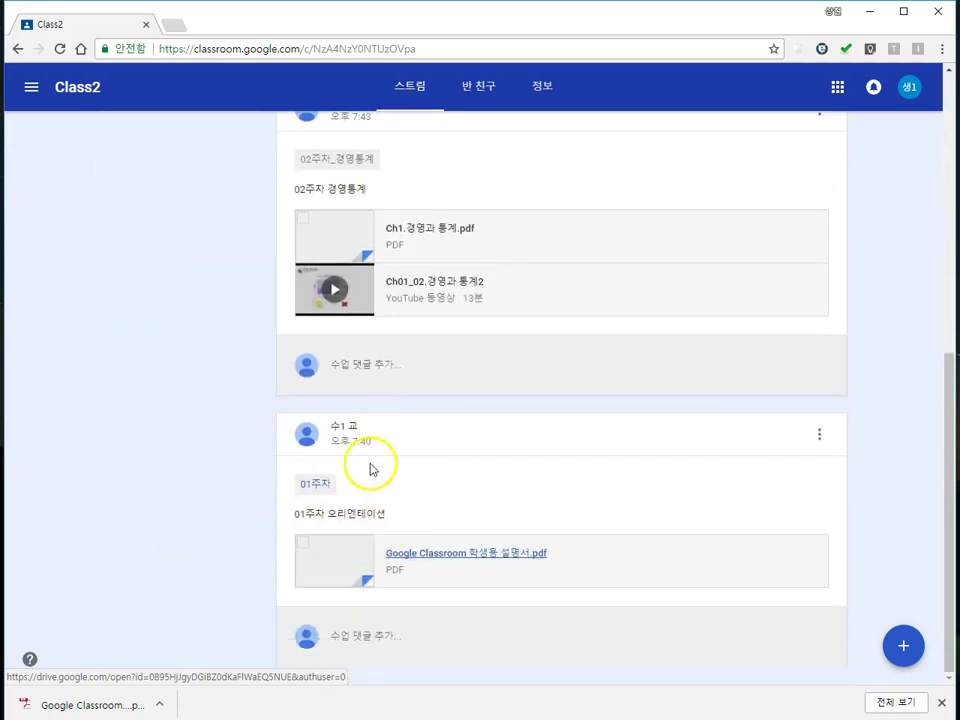
scroll(306, 467, up, 5)
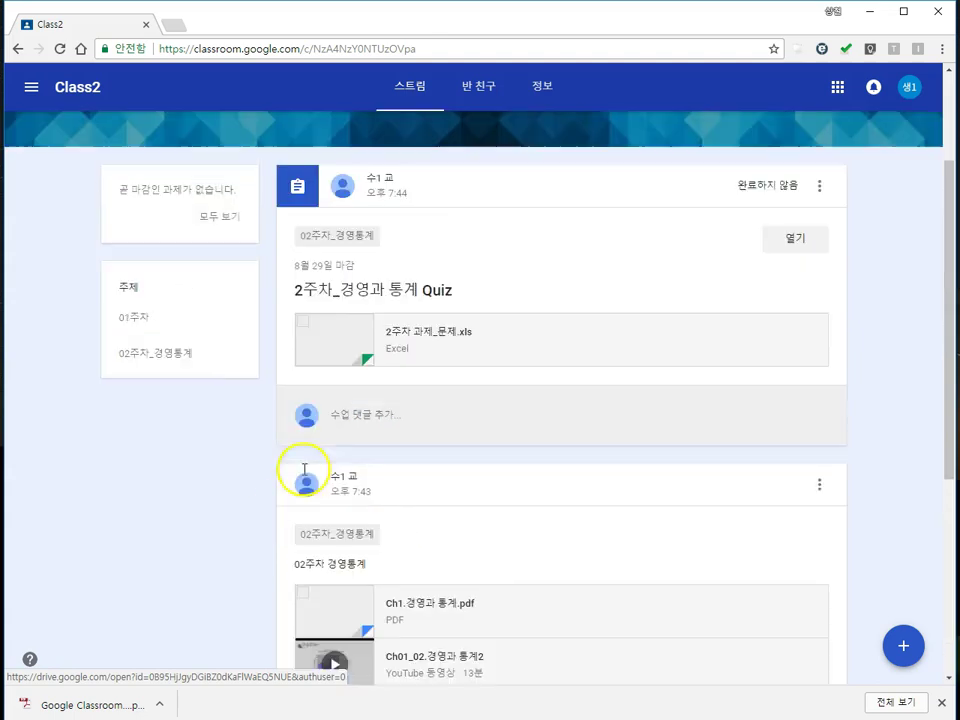
click(129, 326)
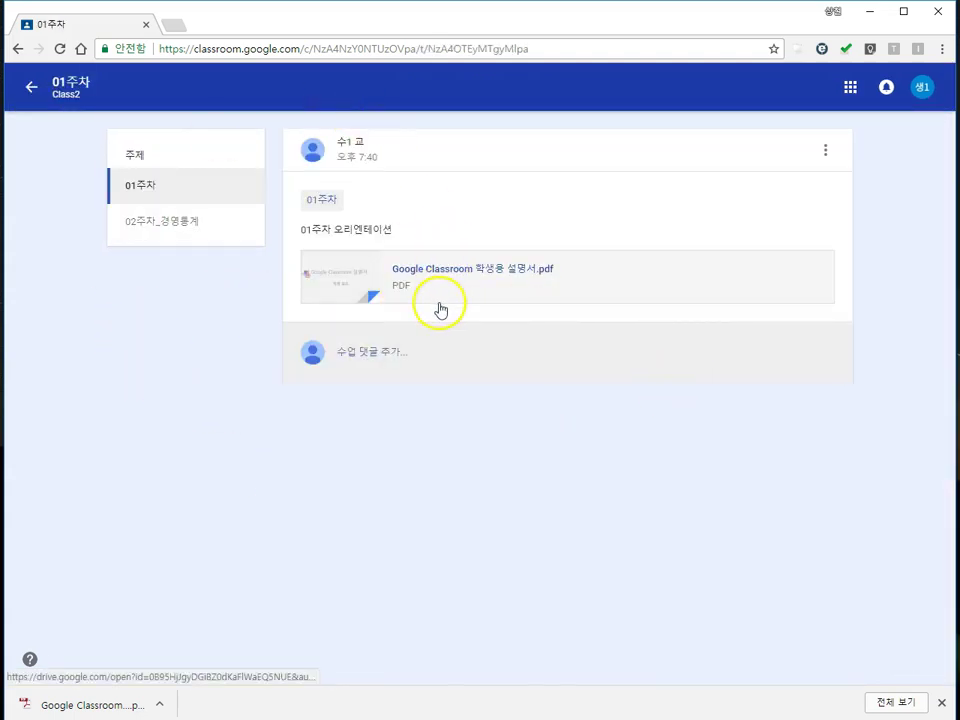
Step: Open the 02주차_경영통계 topic, skim the Ch1.경영과 통계.pdf slides, and close the viewer
click(175, 232)
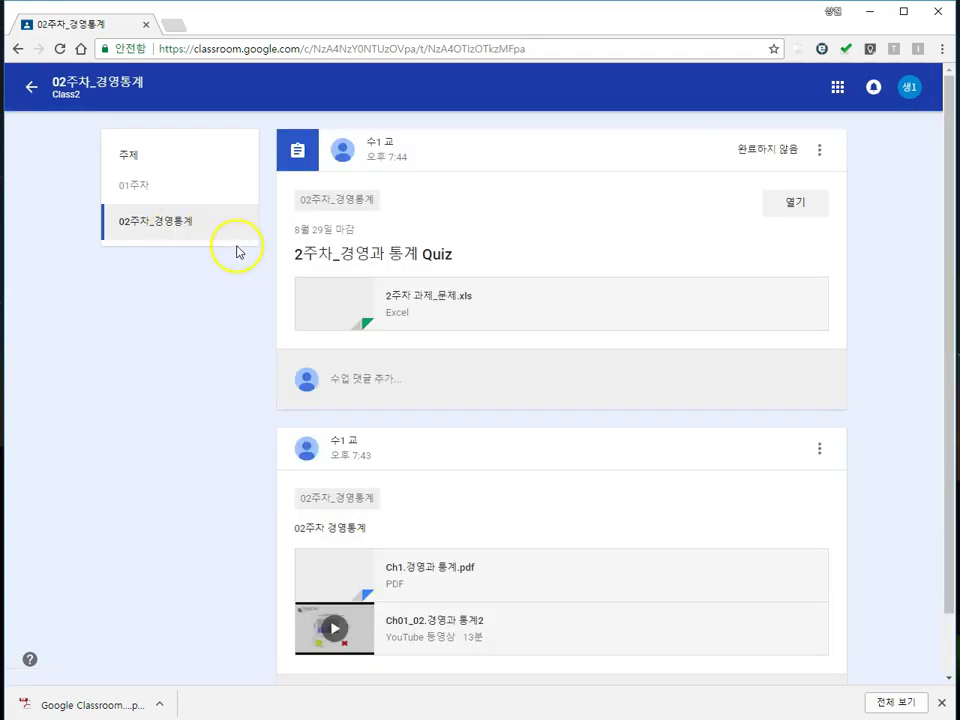
scroll(129, 304, down, 1)
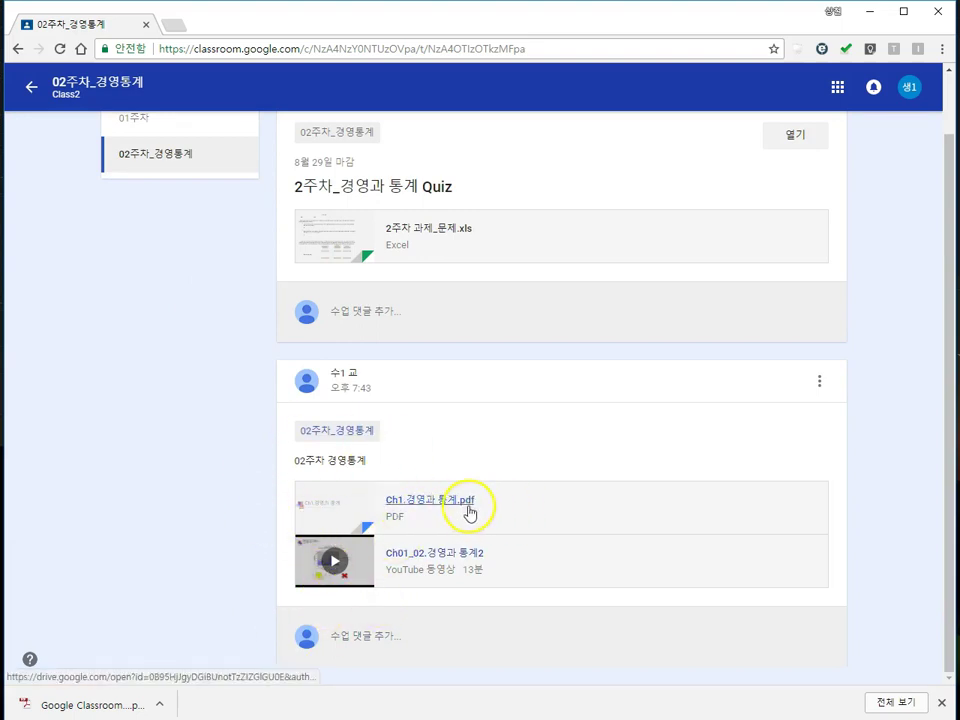
click(437, 506)
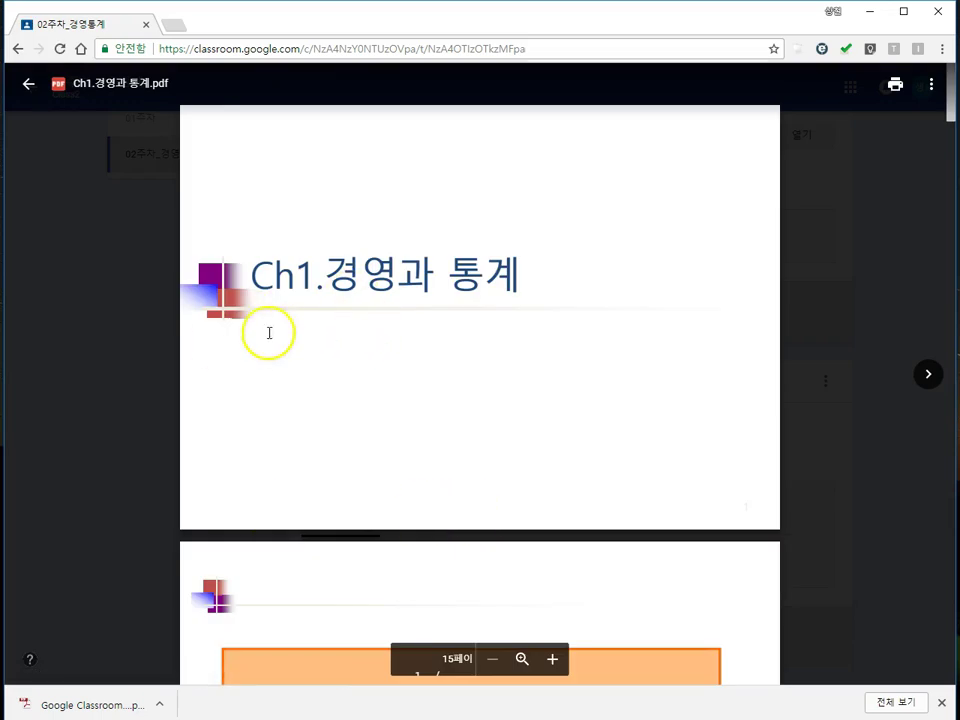
scroll(475, 317, down, 15)
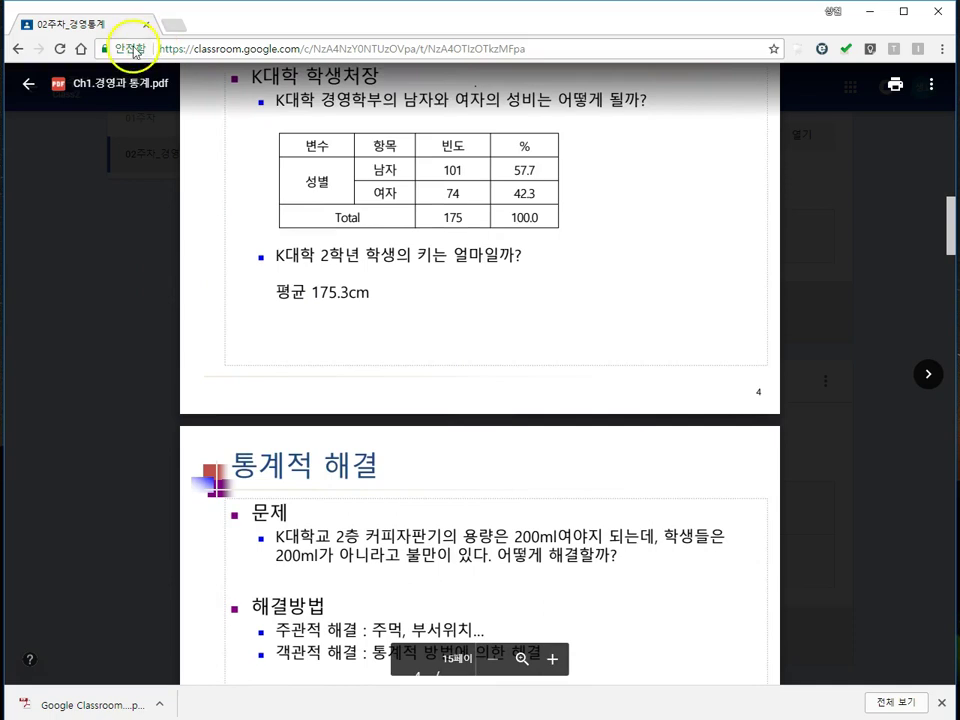
click(28, 84)
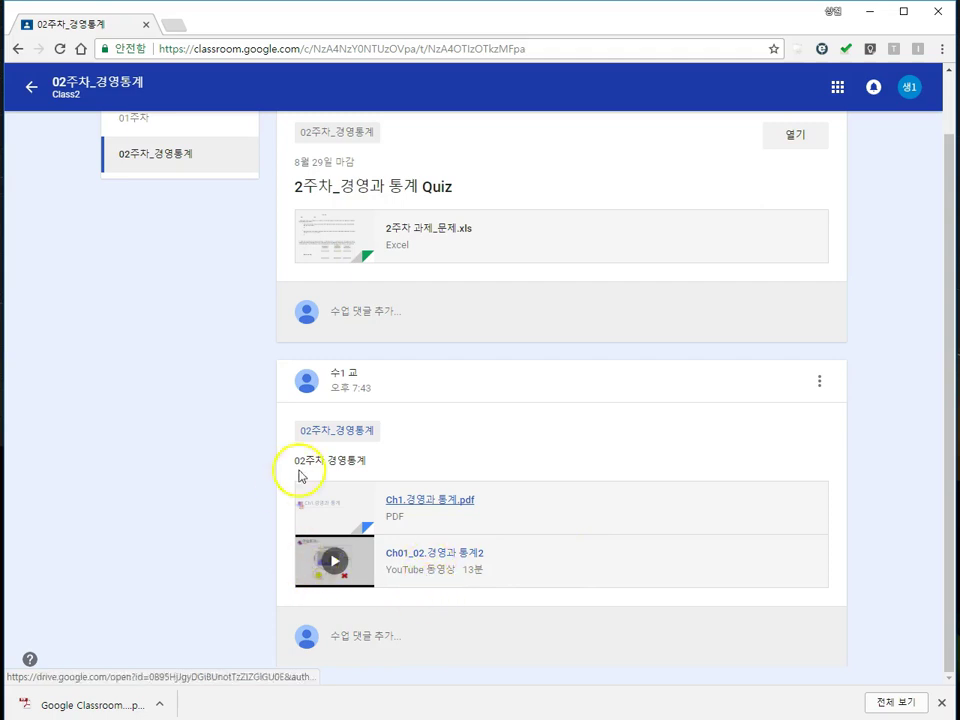
click(428, 556)
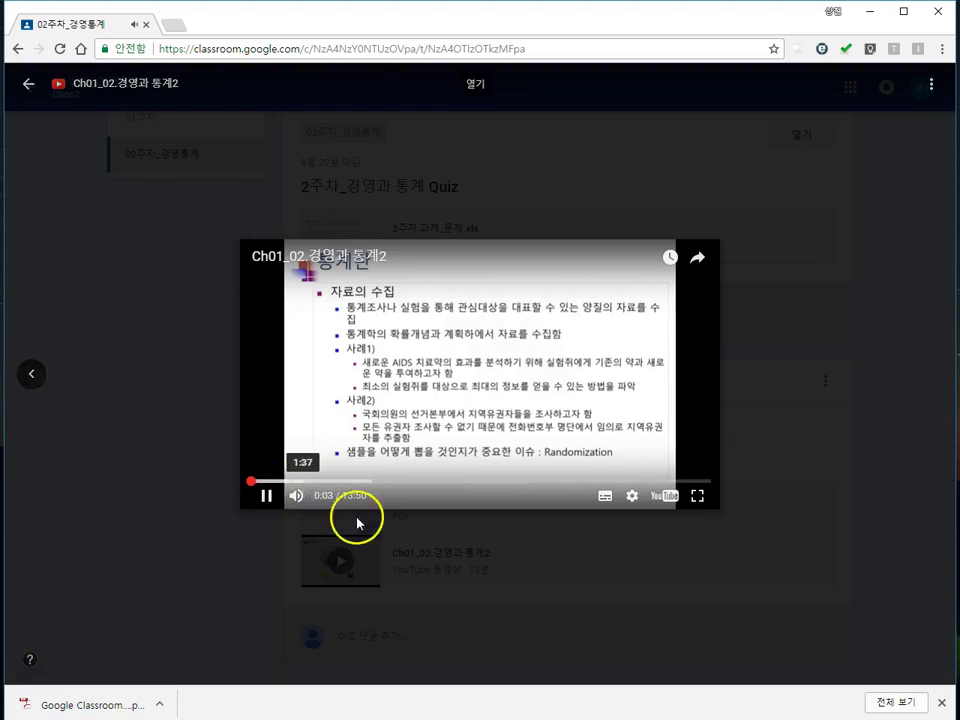
drag(303, 485, 357, 483)
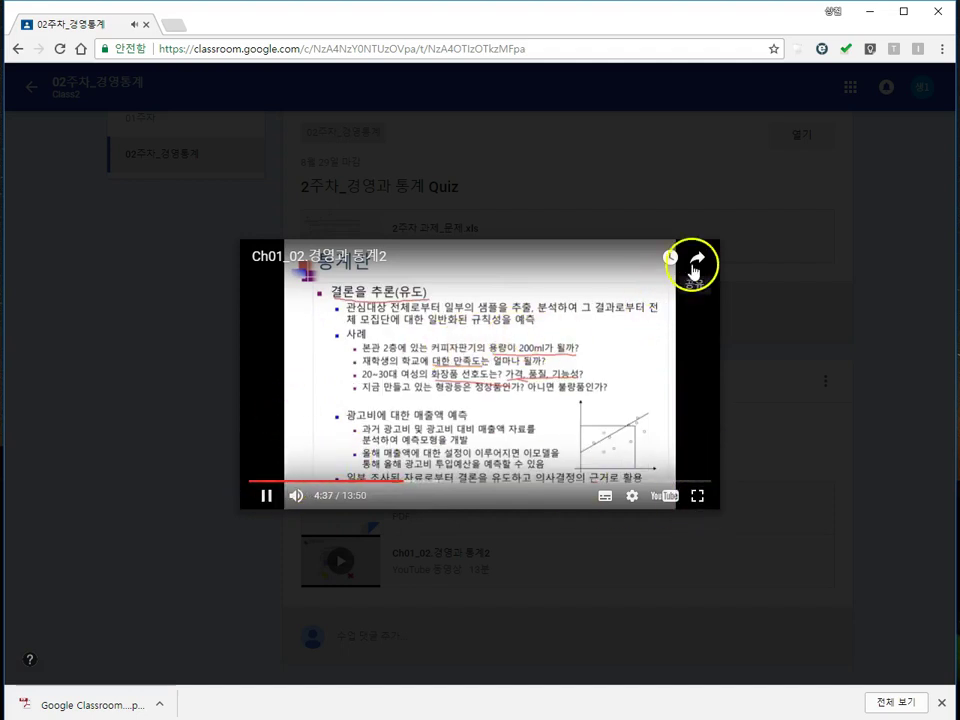
click(28, 86)
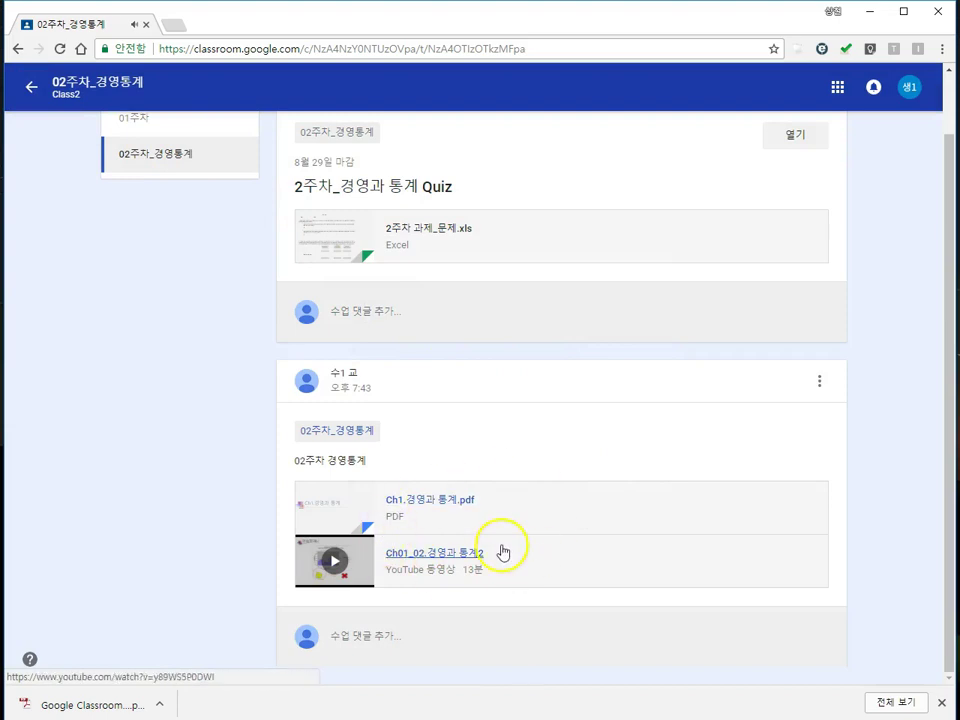
scroll(500, 556, up, 1)
scroll(520, 560, down, 1)
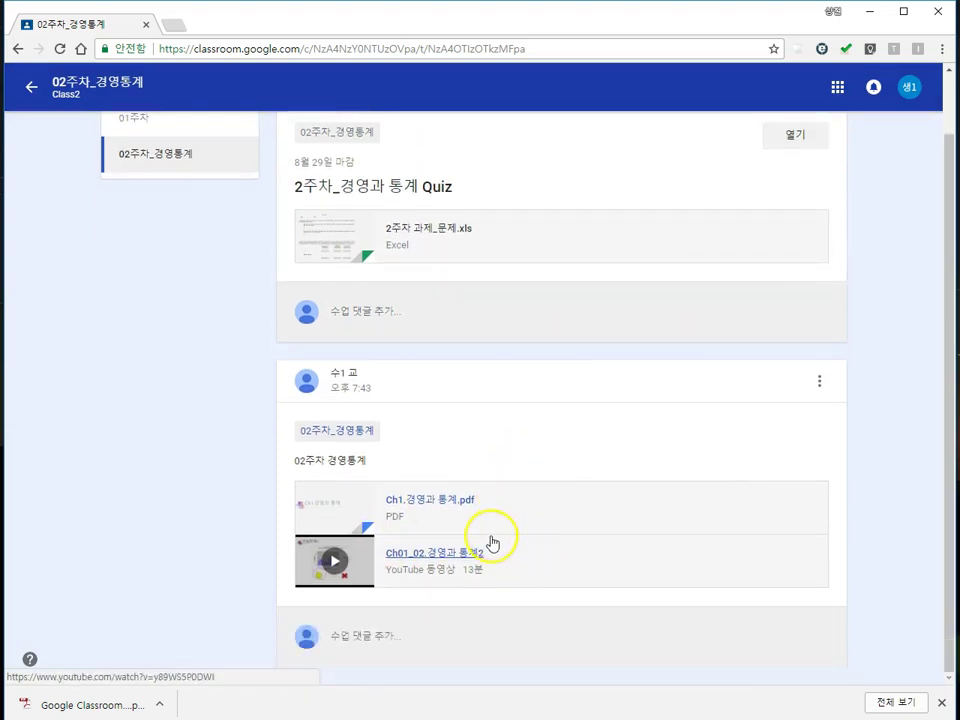
scroll(444, 452, up, 1)
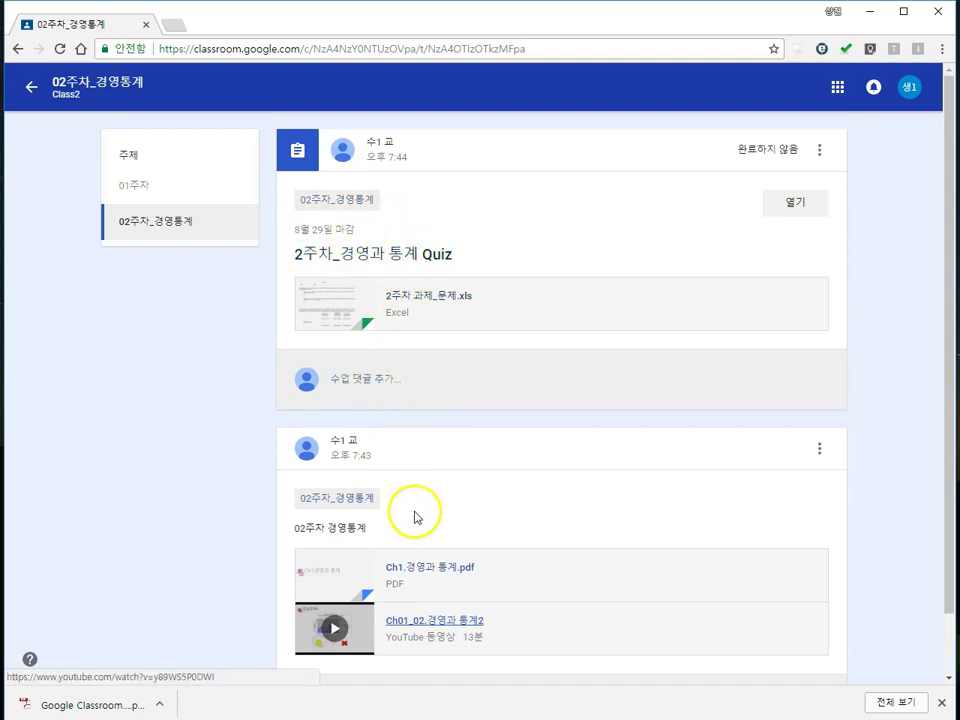
scroll(427, 524, down, 1)
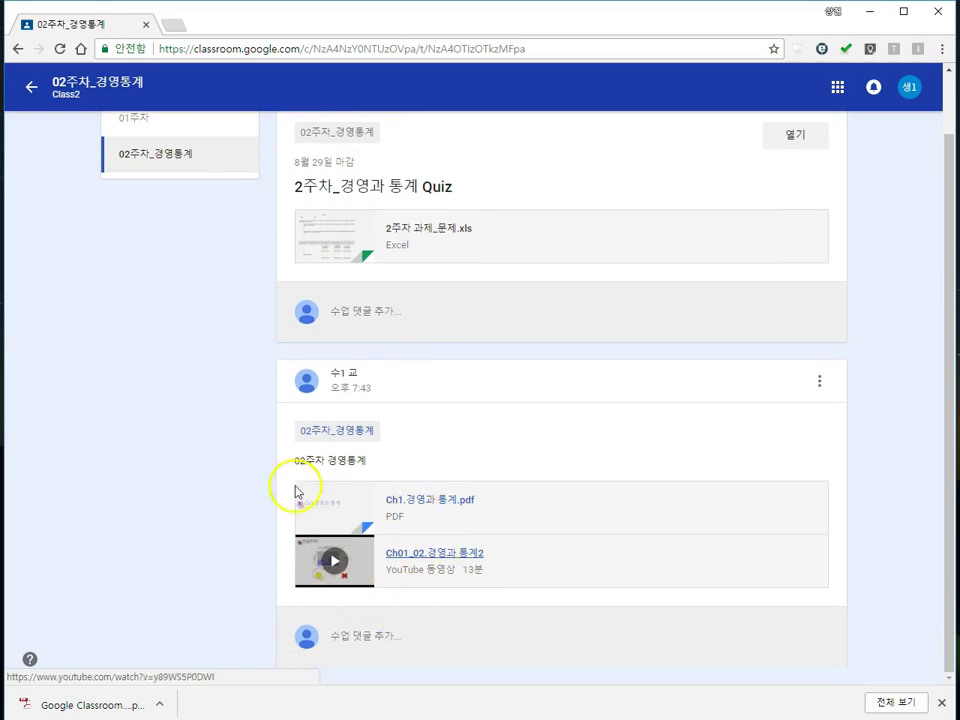
scroll(476, 476, up, 1)
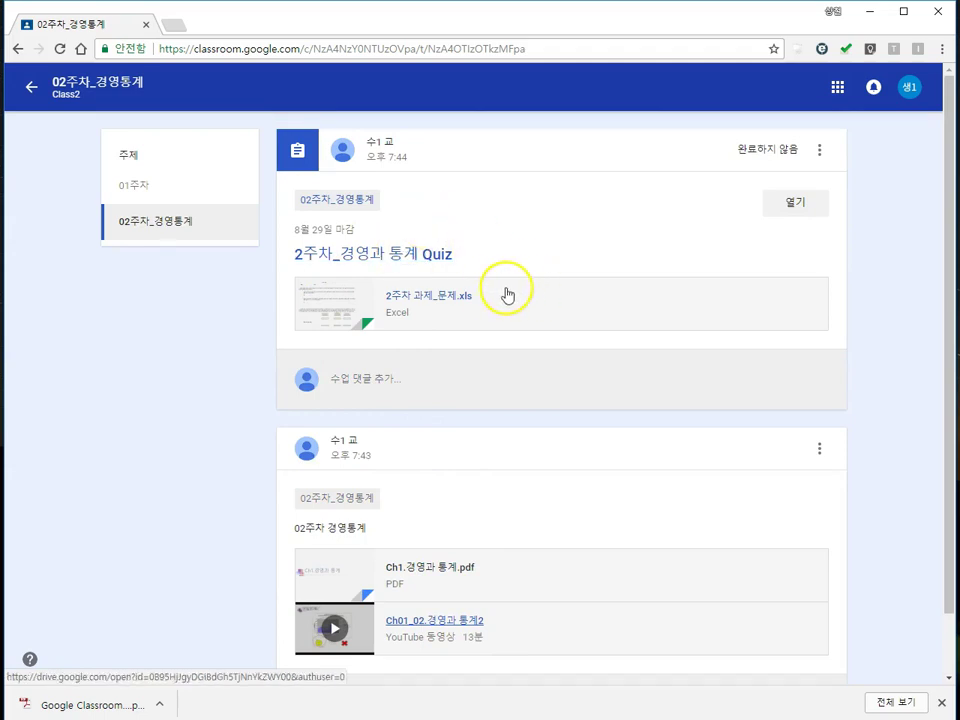
scroll(414, 295, down, 1)
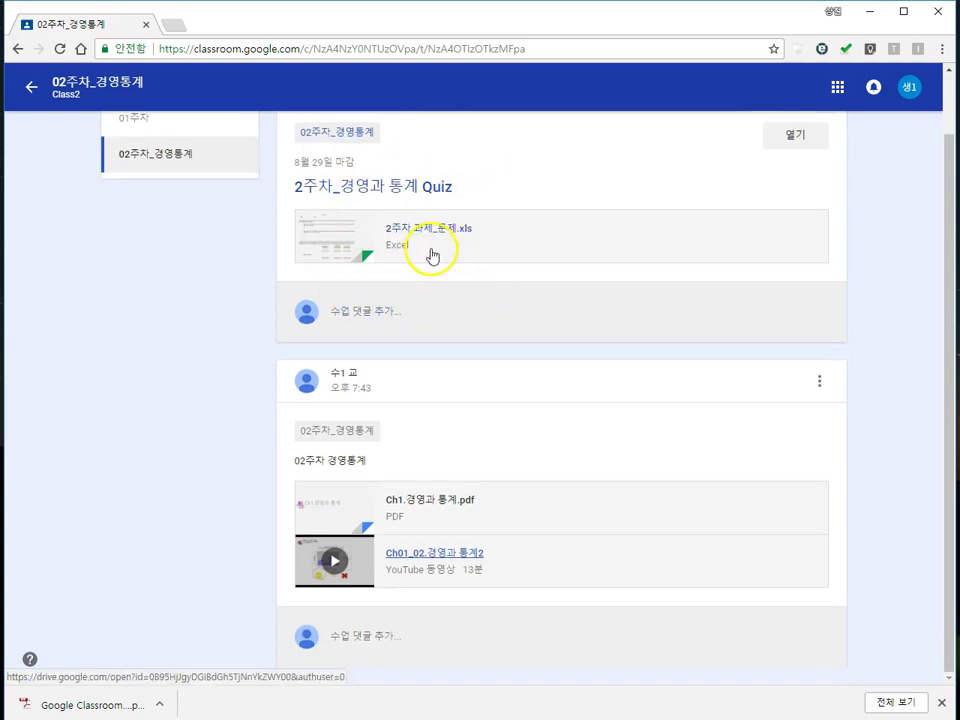
scroll(307, 282, up, 1)
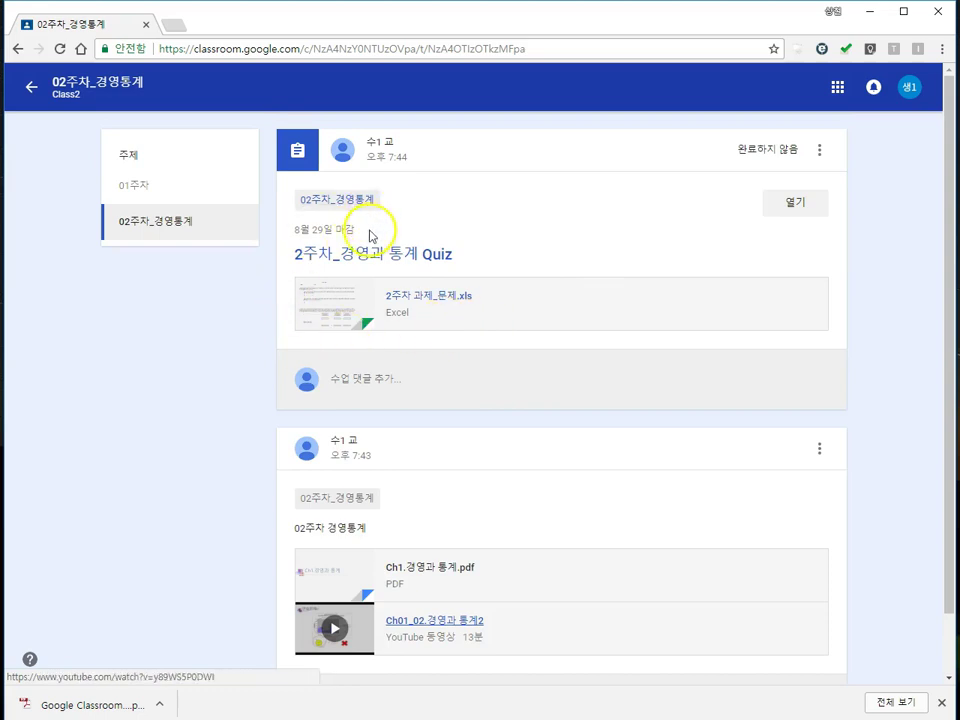
drag(296, 231, 354, 235)
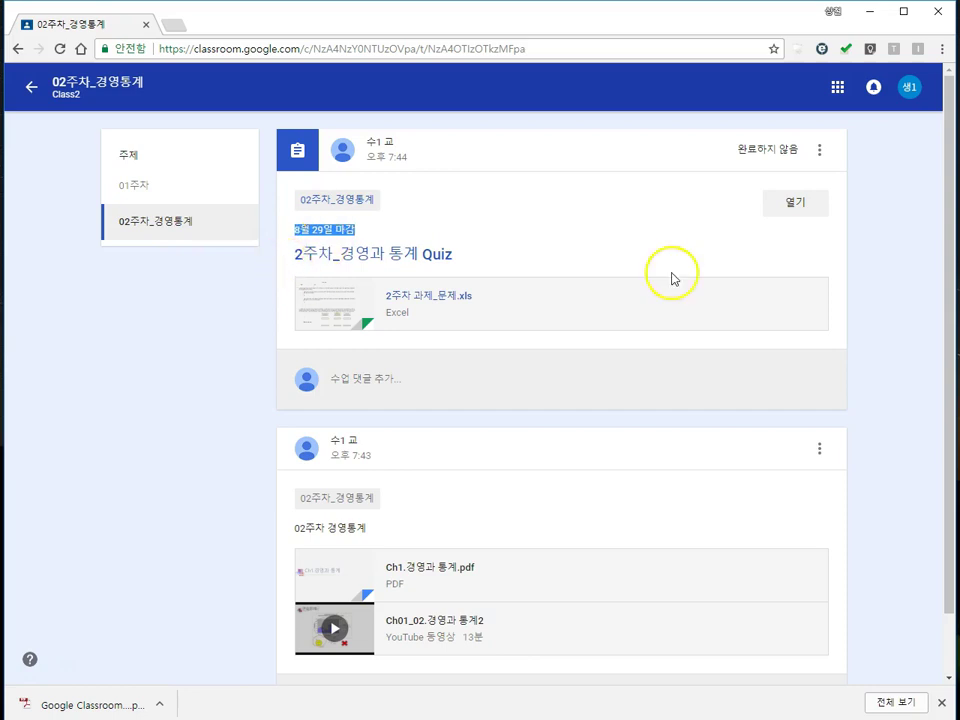
Step: Preview the 2주차 과제_문제.xls attachment and open it in a new Google Drive tab
click(438, 304)
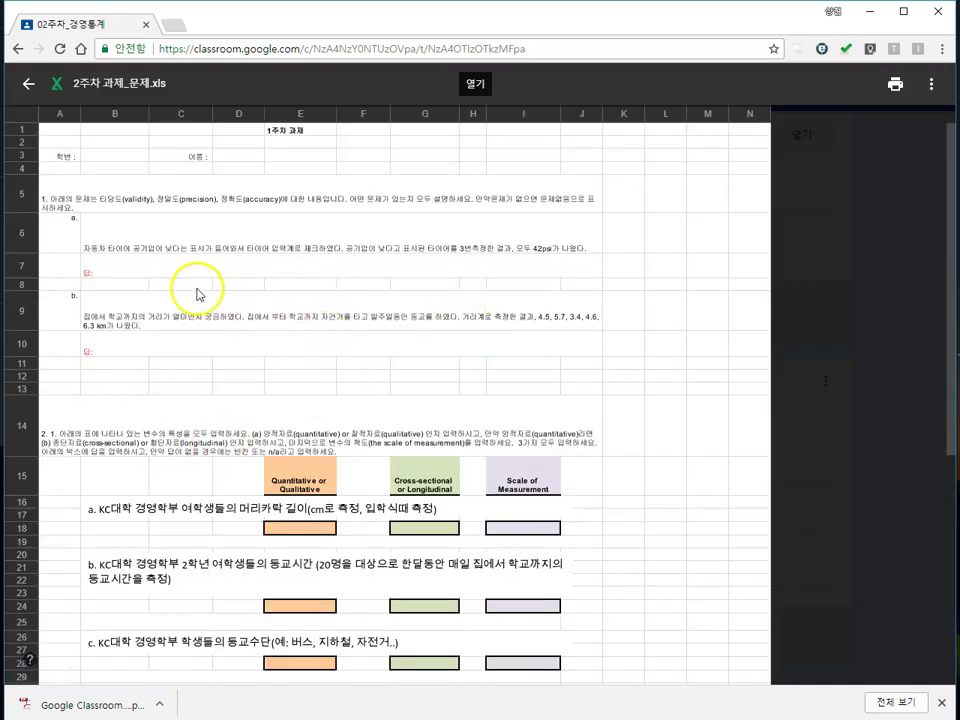
click(148, 293)
click(124, 236)
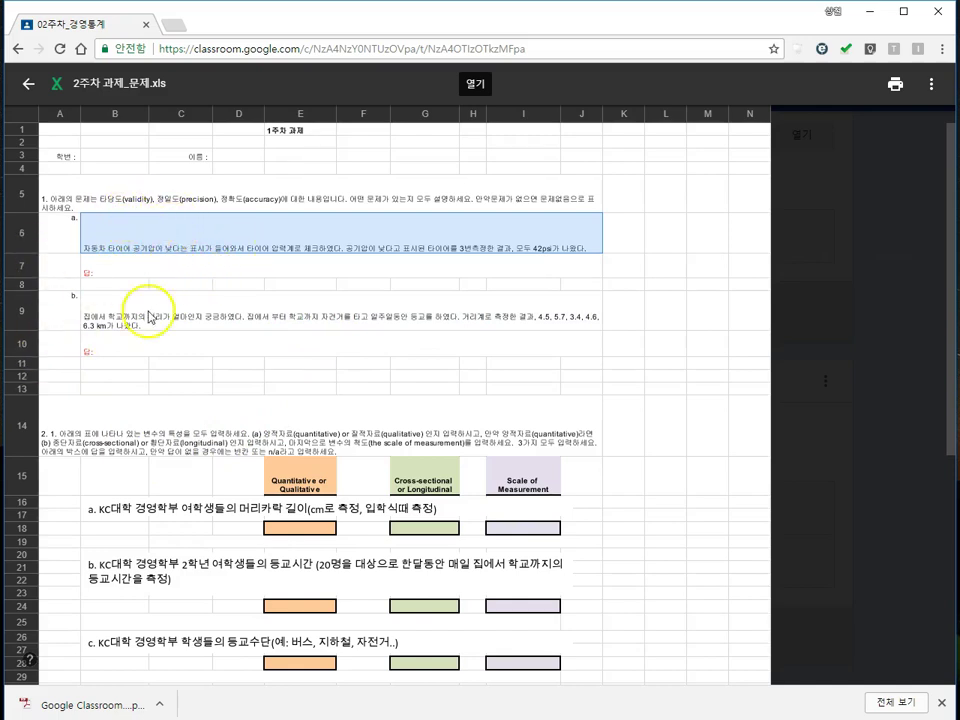
click(931, 84)
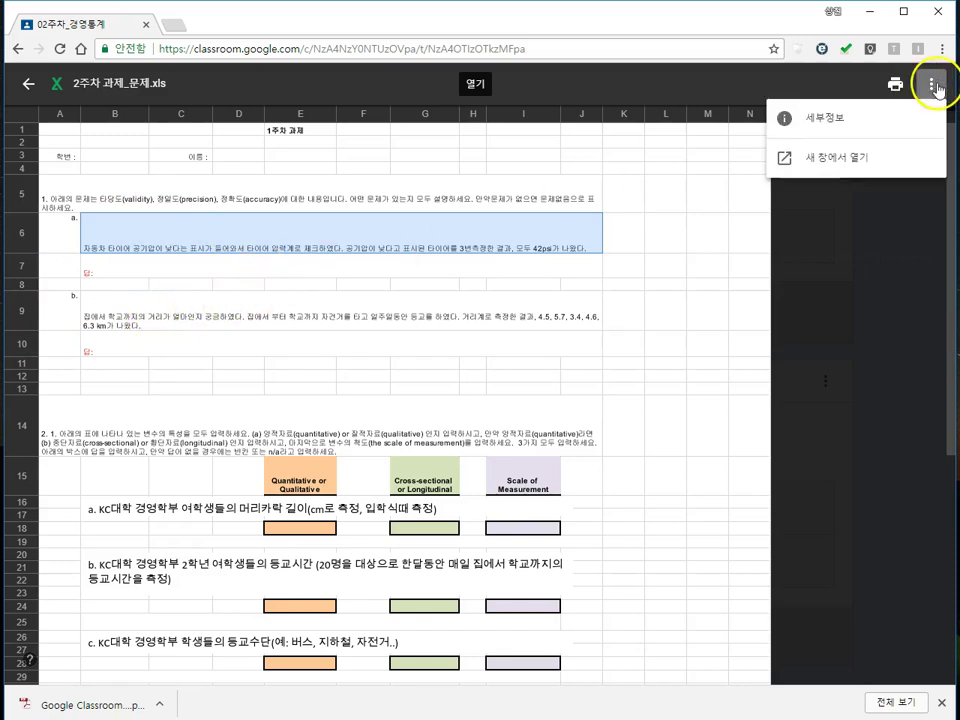
click(856, 162)
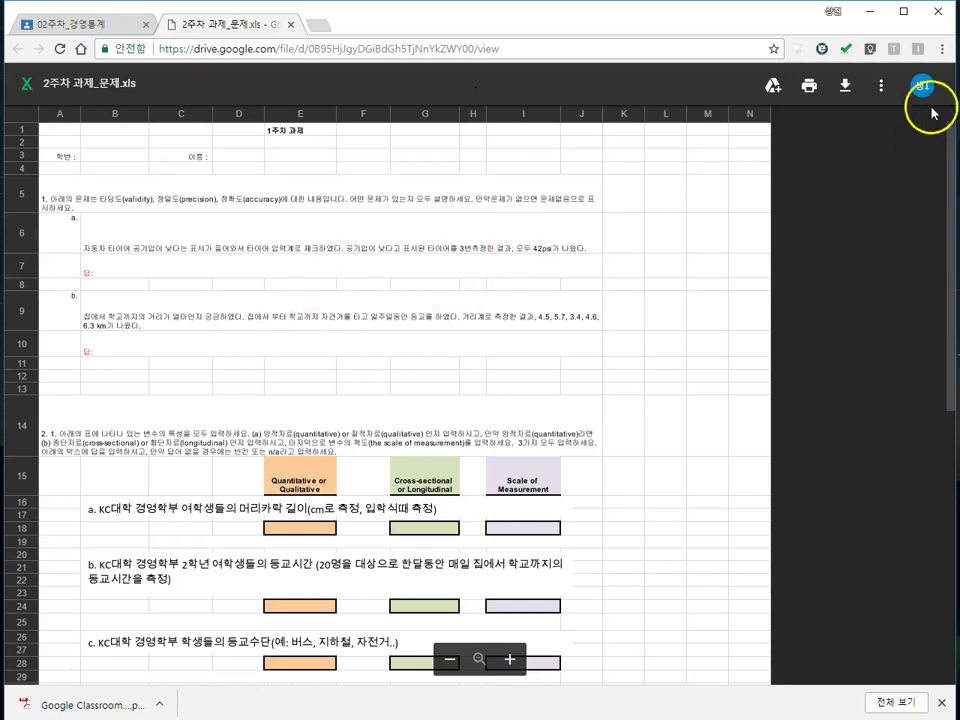
Step: Download 2주차 과제_문제.xls from Drive and open the downloaded file in Excel
click(845, 86)
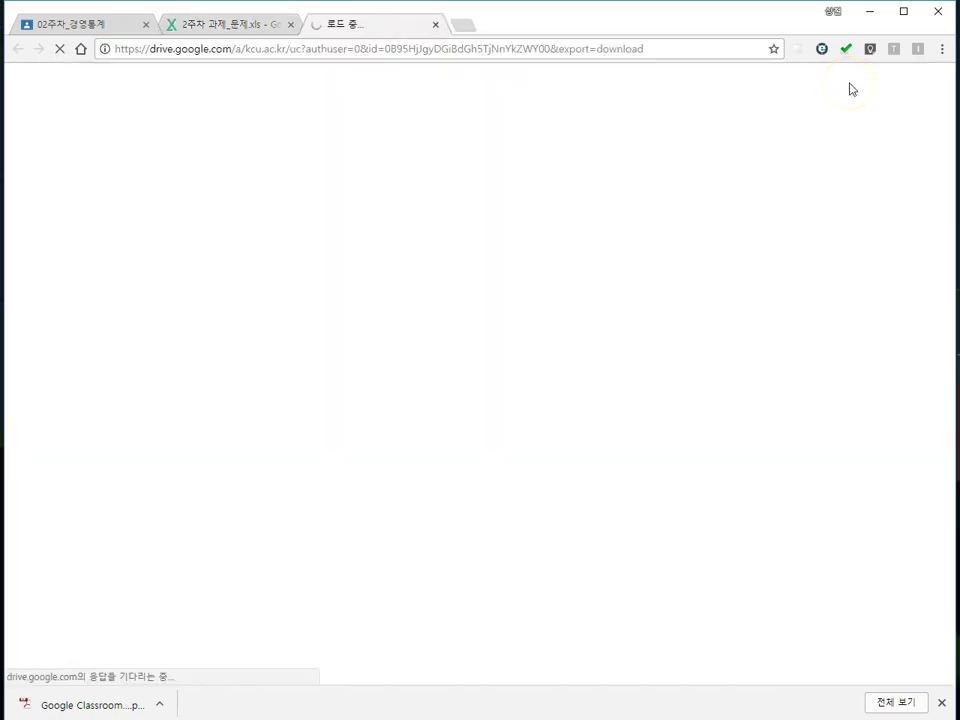
click(258, 25)
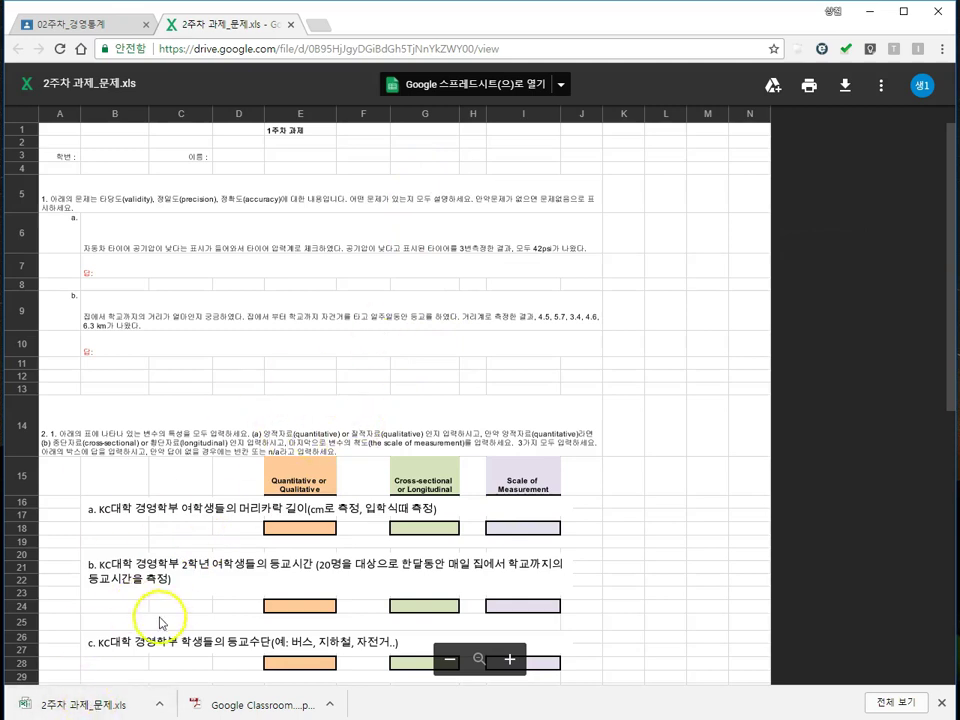
click(117, 705)
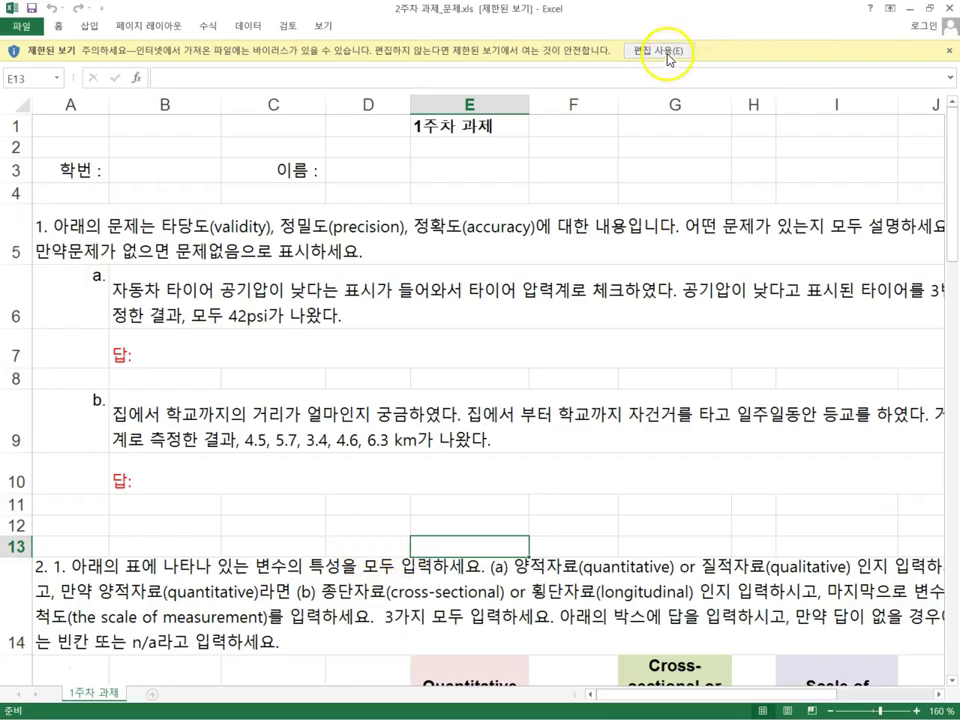
Step: Enable editing on the downloaded quiz workbook and scroll to question 1
click(662, 50)
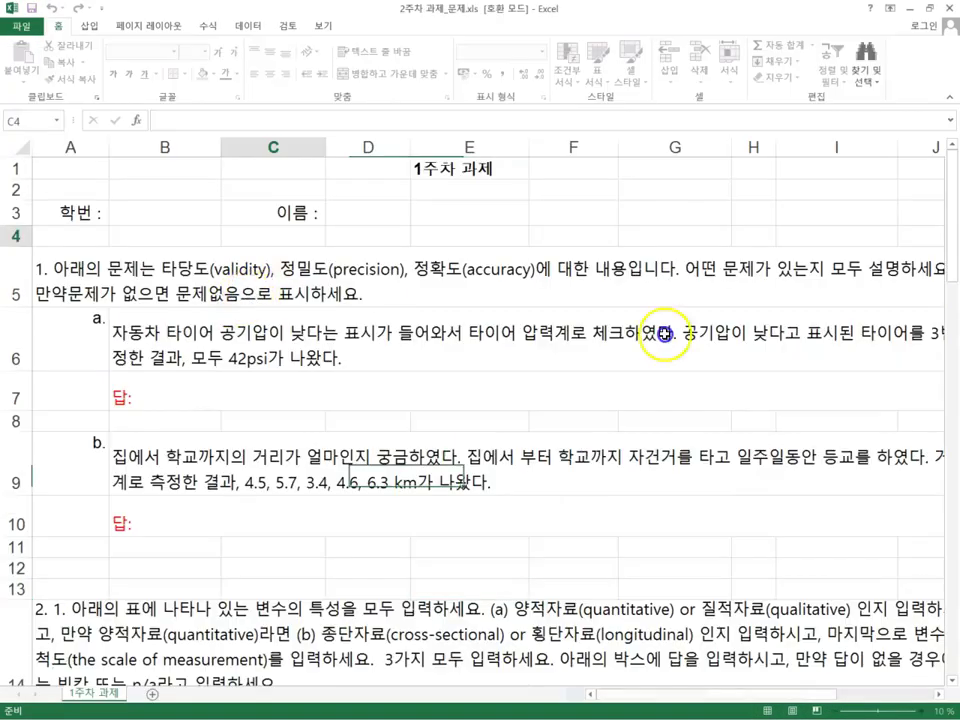
scroll(236, 300, down, 2)
scroll(236, 302, down, 2)
scroll(290, 300, up, 2)
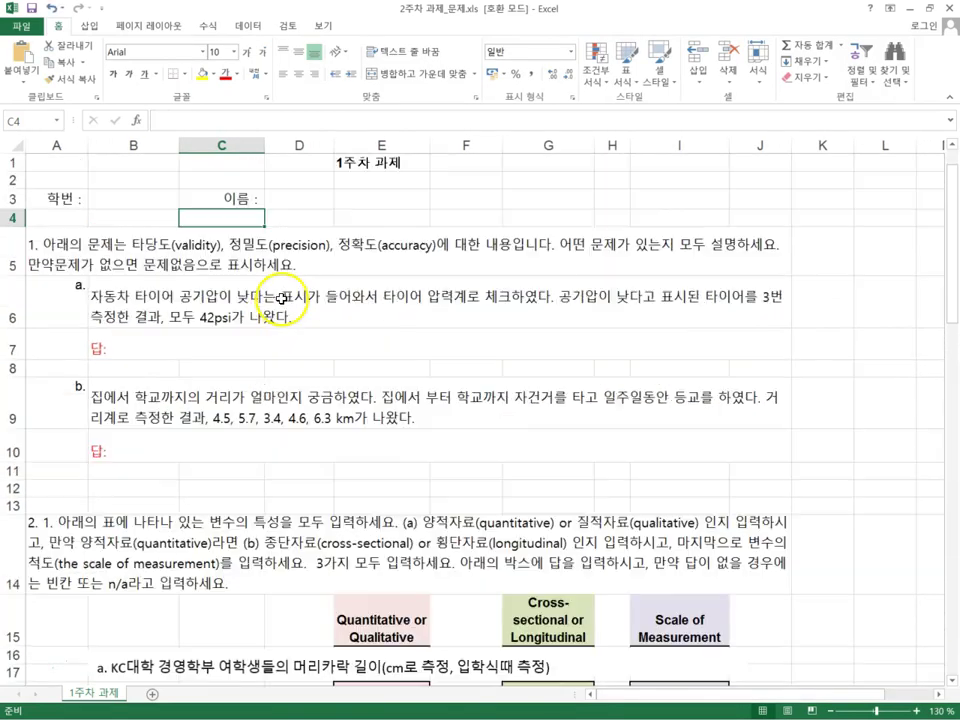
scroll(230, 351, down, 2)
scroll(238, 356, down, 3)
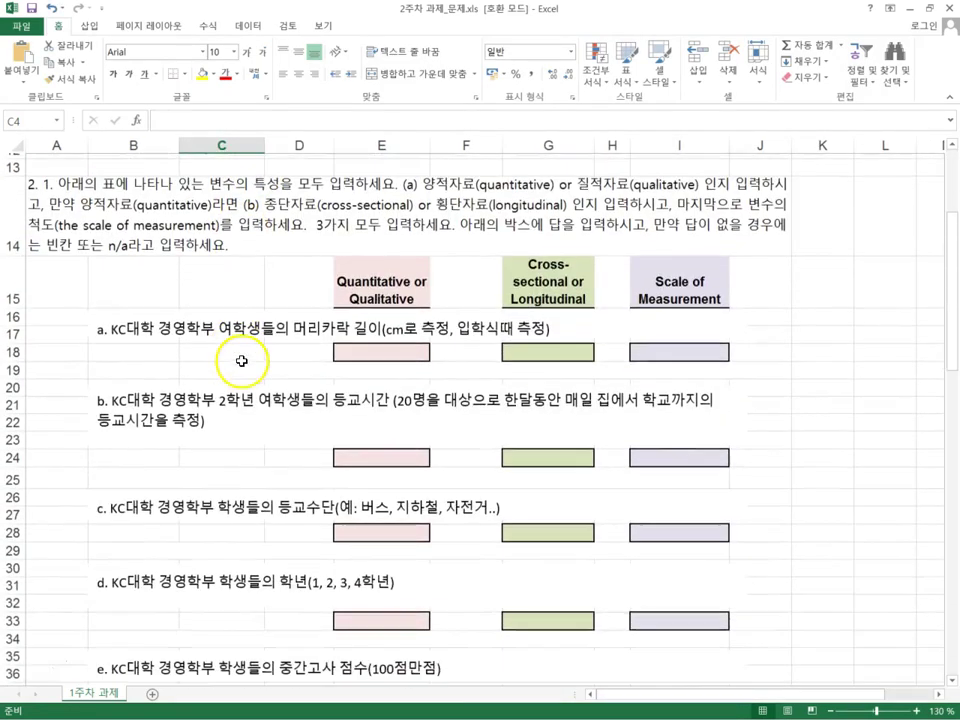
scroll(251, 430, down, 3)
scroll(251, 432, up, 7)
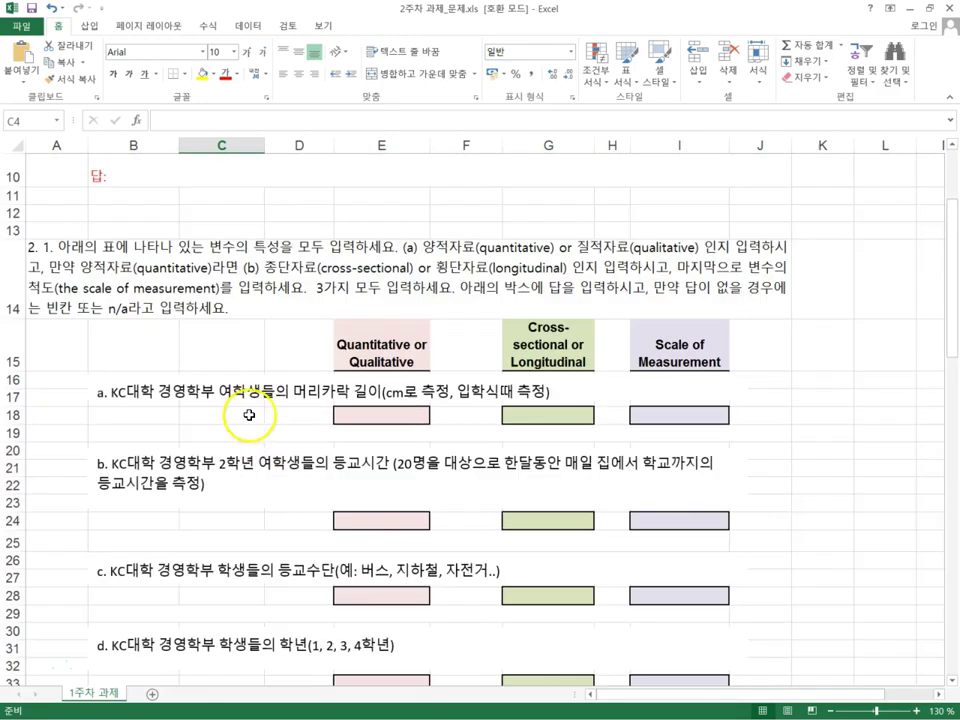
Step: Enter 'asdfasdf' and 'adfadf' as the answers to questions 1a and 1b
click(145, 349)
text(asdfasdf)
click(150, 454)
text(adfadf)
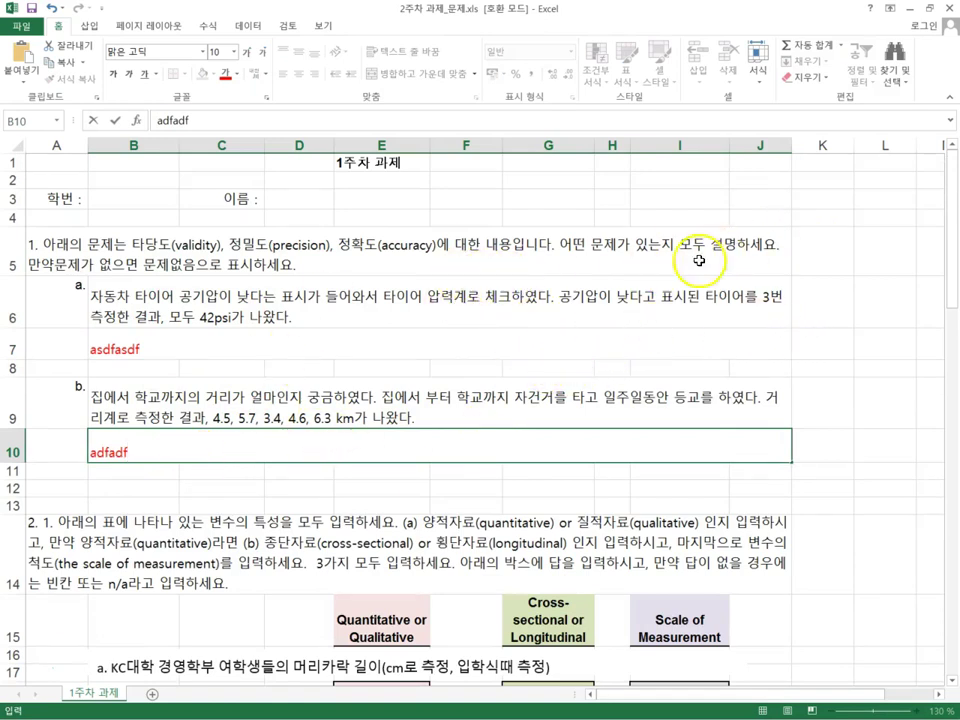
scroll(660, 300, down, 5)
scroll(700, 340, down, 3)
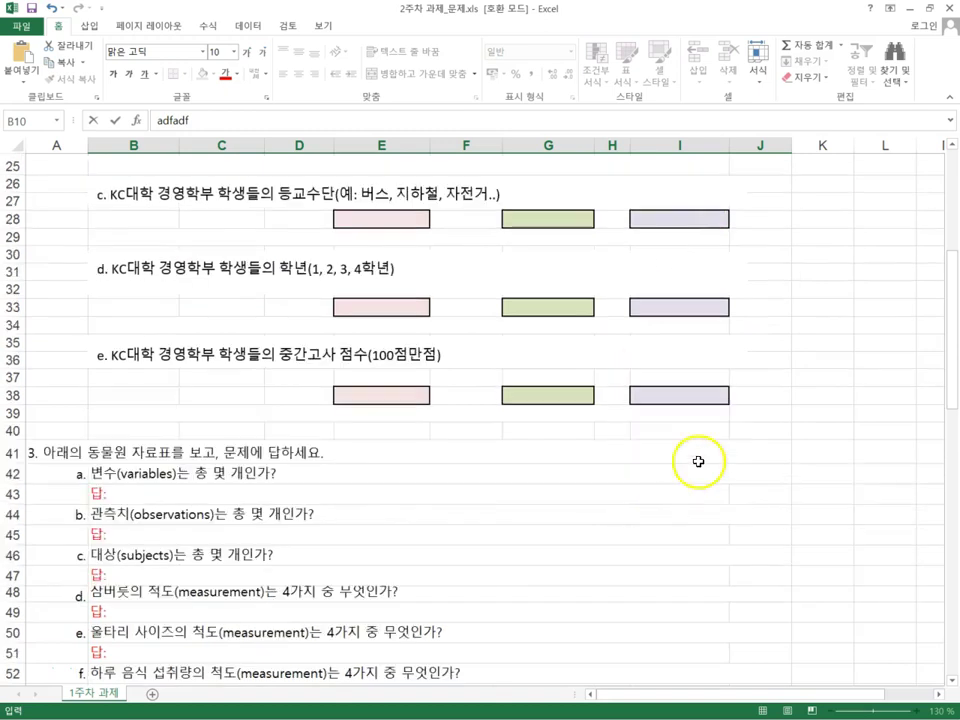
scroll(681, 384, up, 4)
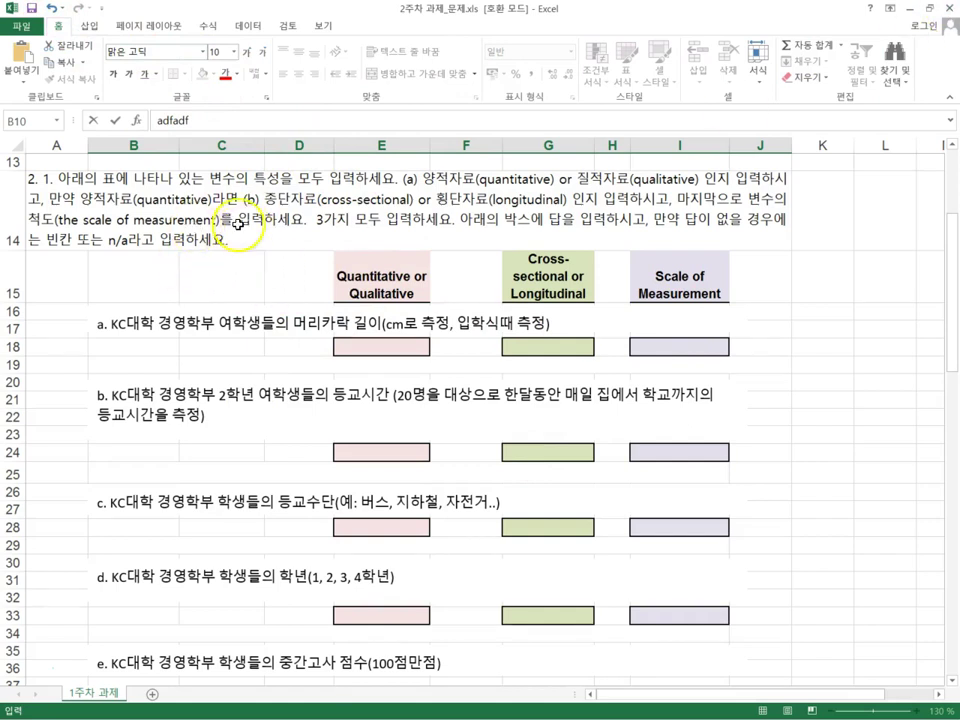
scroll(250, 240, up, 4)
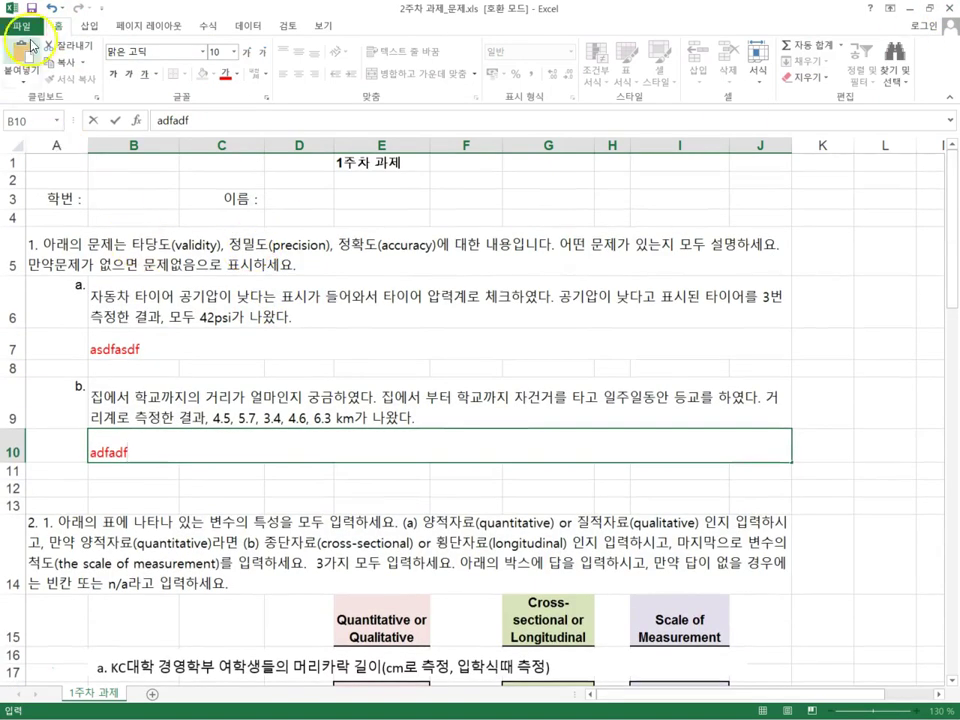
Step: Save the workbook to the Desktop as a 2주차 과제 .xls named with the student's name, then close Excel
click(21, 26)
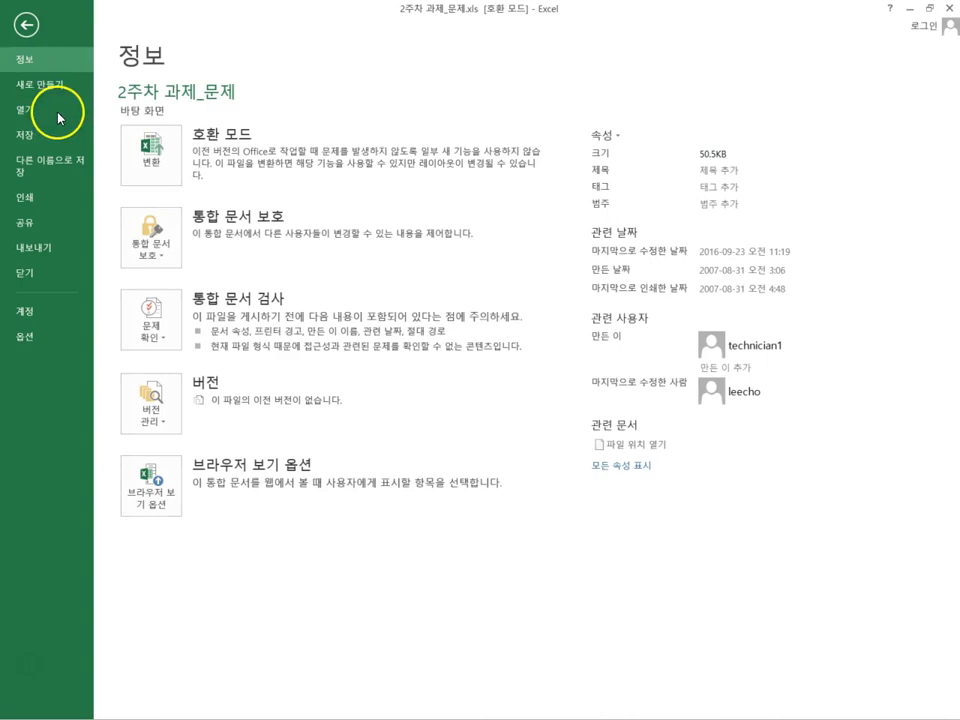
click(41, 166)
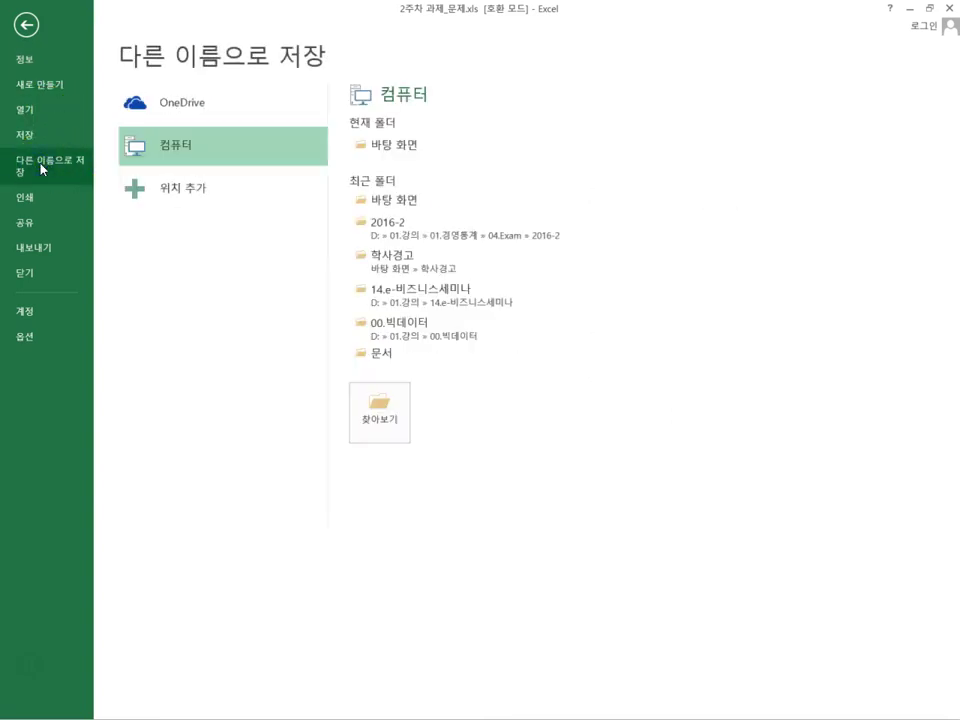
click(418, 143)
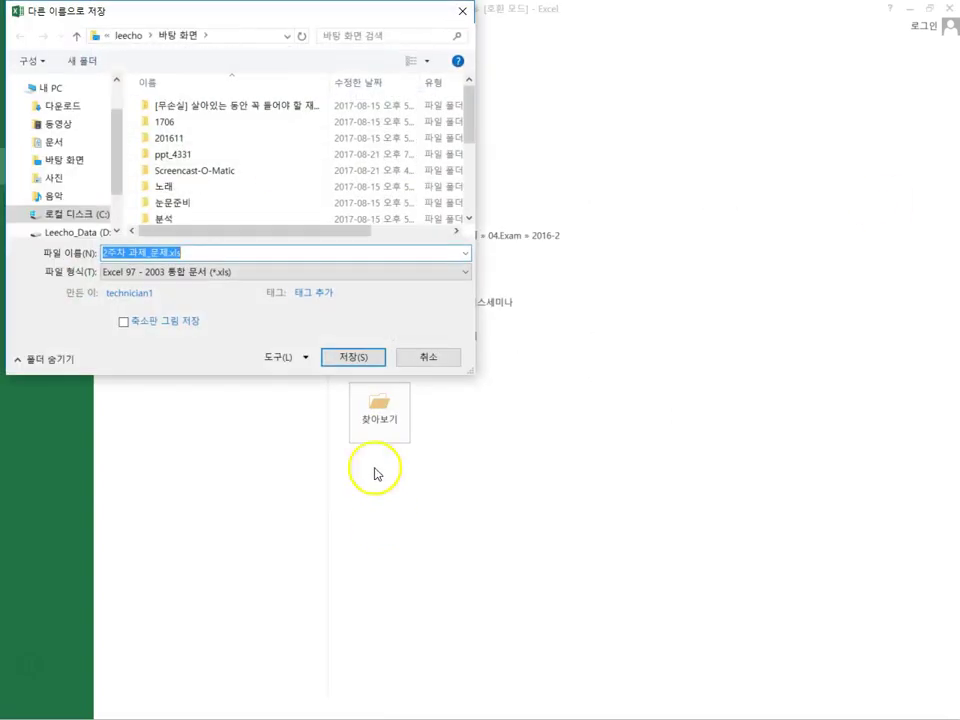
click(163, 253)
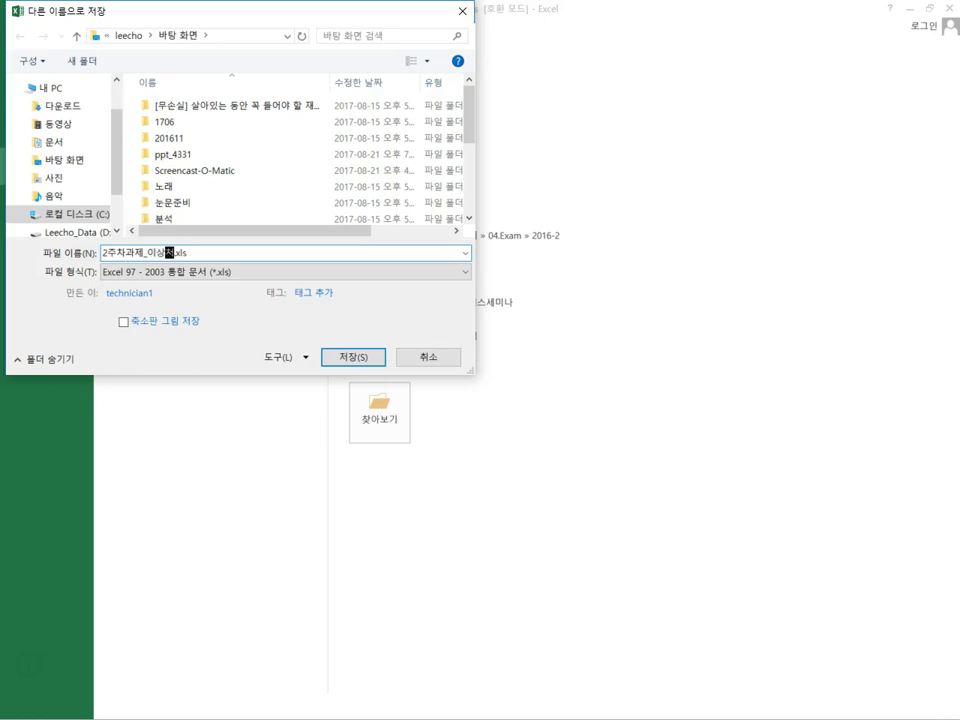
click(115, 255)
click(128, 252)
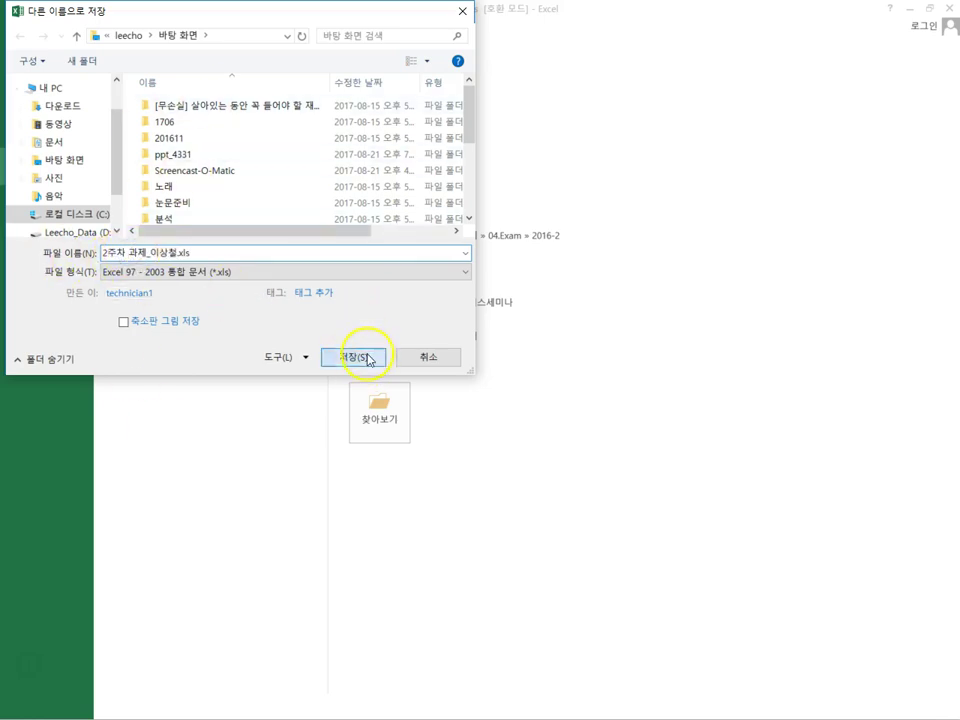
click(366, 358)
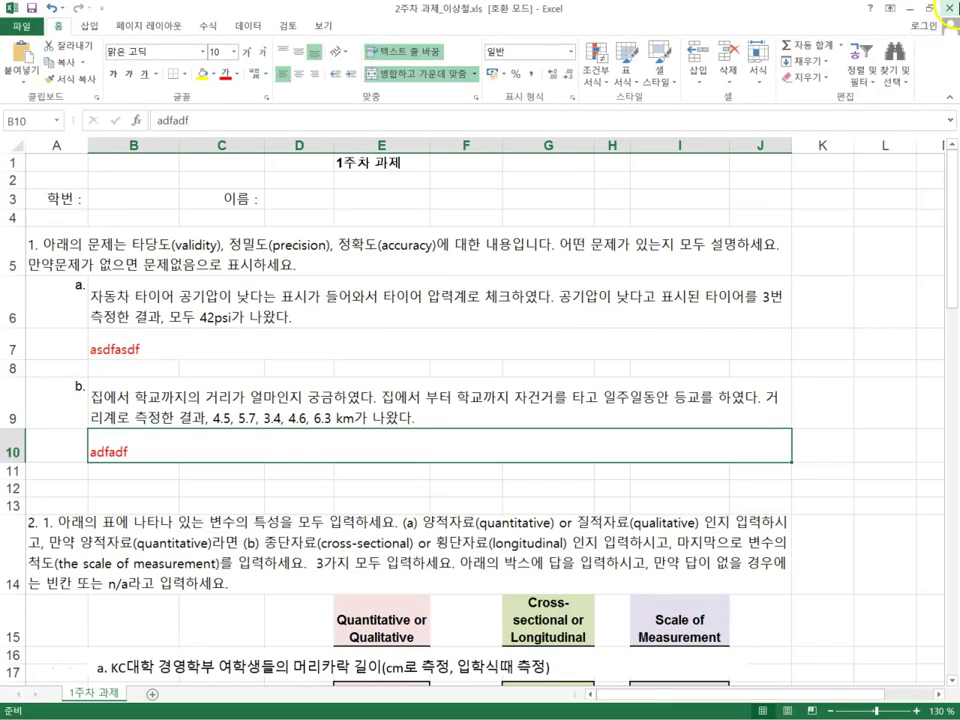
click(948, 8)
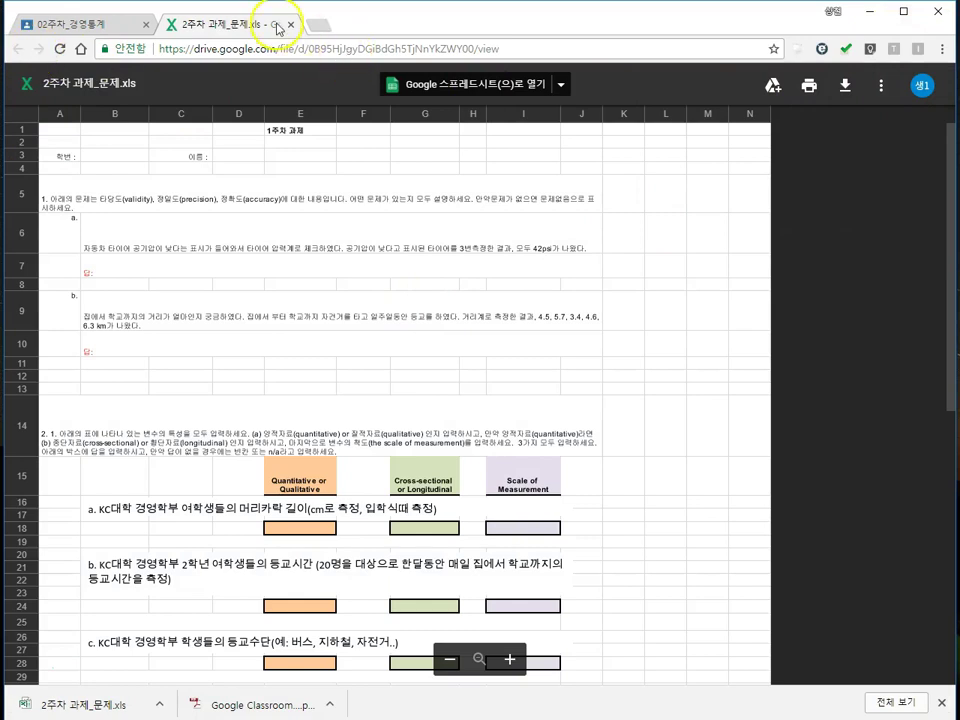
Step: Close the quiz file's Drive tab and preview, then open the 2주차_경영과 통계 Quiz assignment details
click(291, 25)
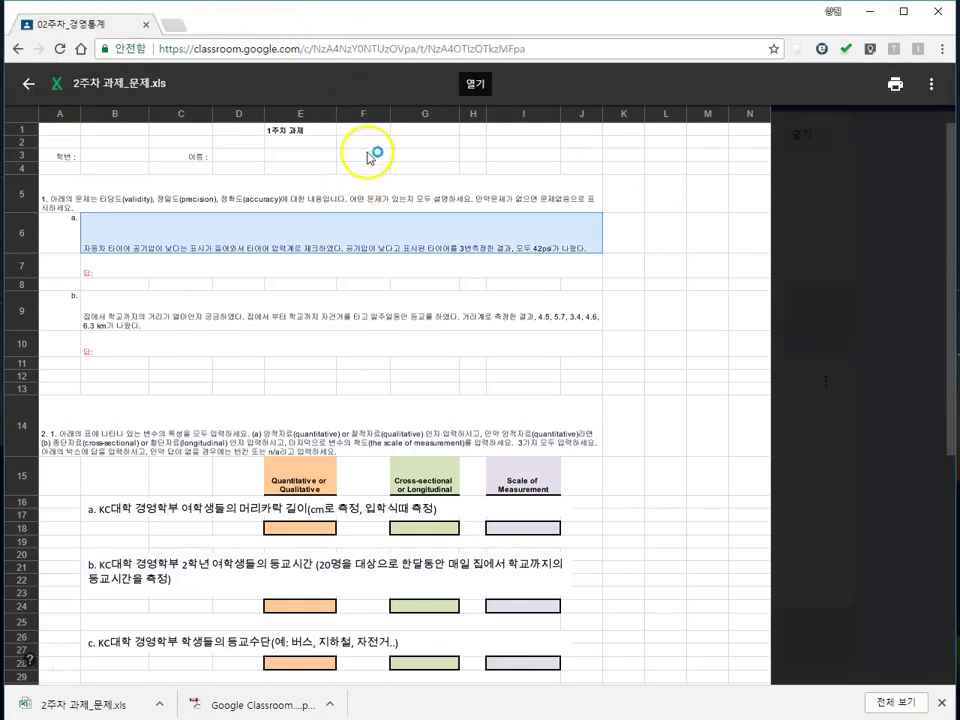
click(30, 84)
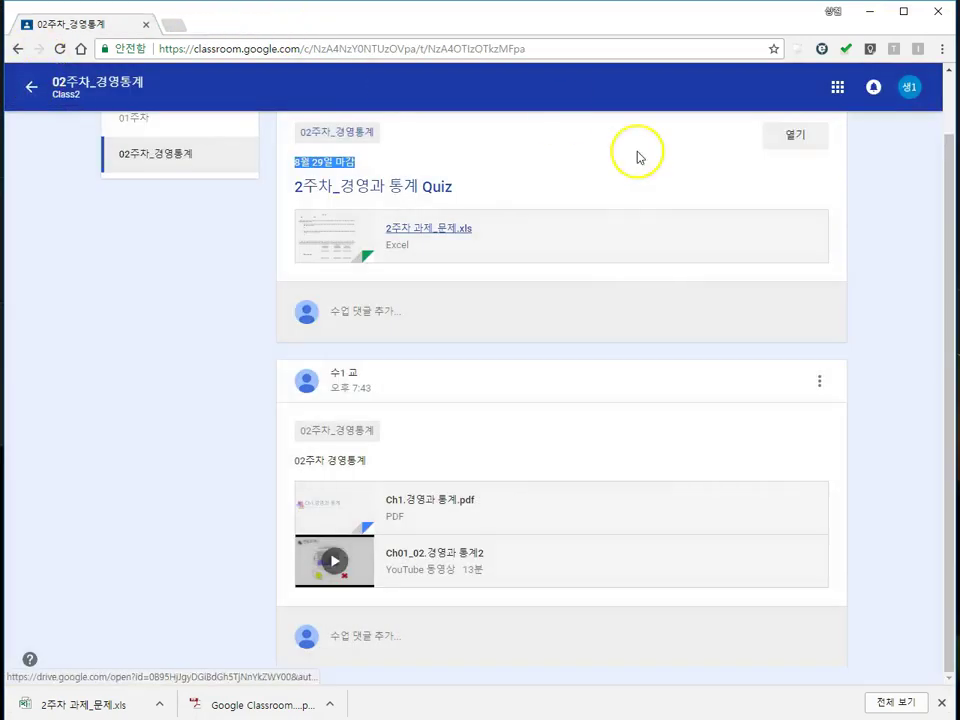
click(806, 138)
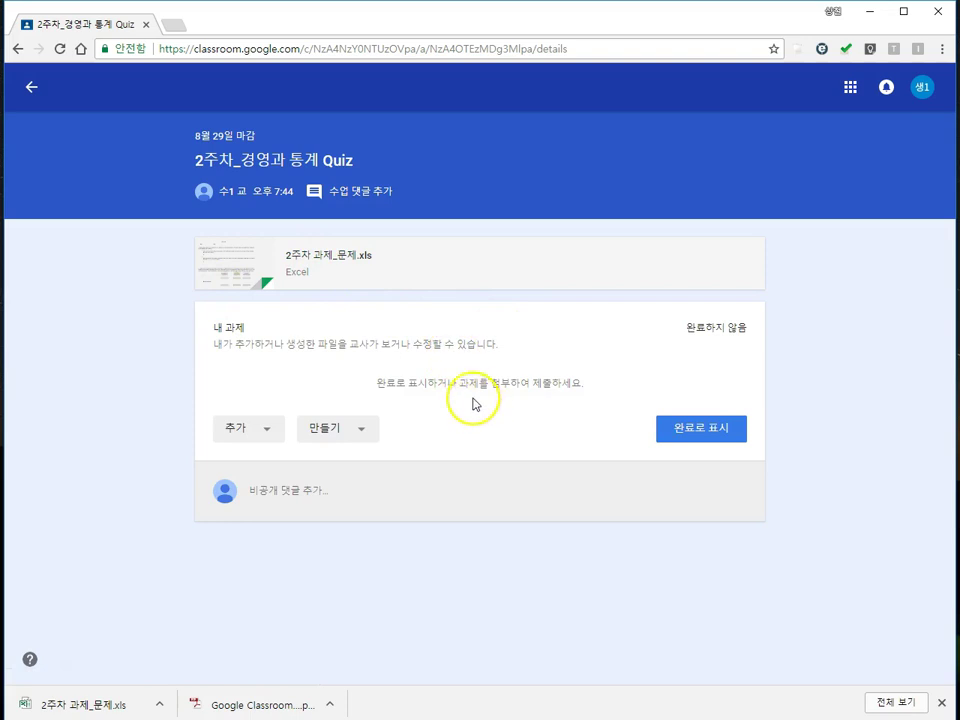
Step: Upload the renamed 2주차 과제 .xls workbook from the desktop as an attachment to my work
click(340, 444)
click(266, 434)
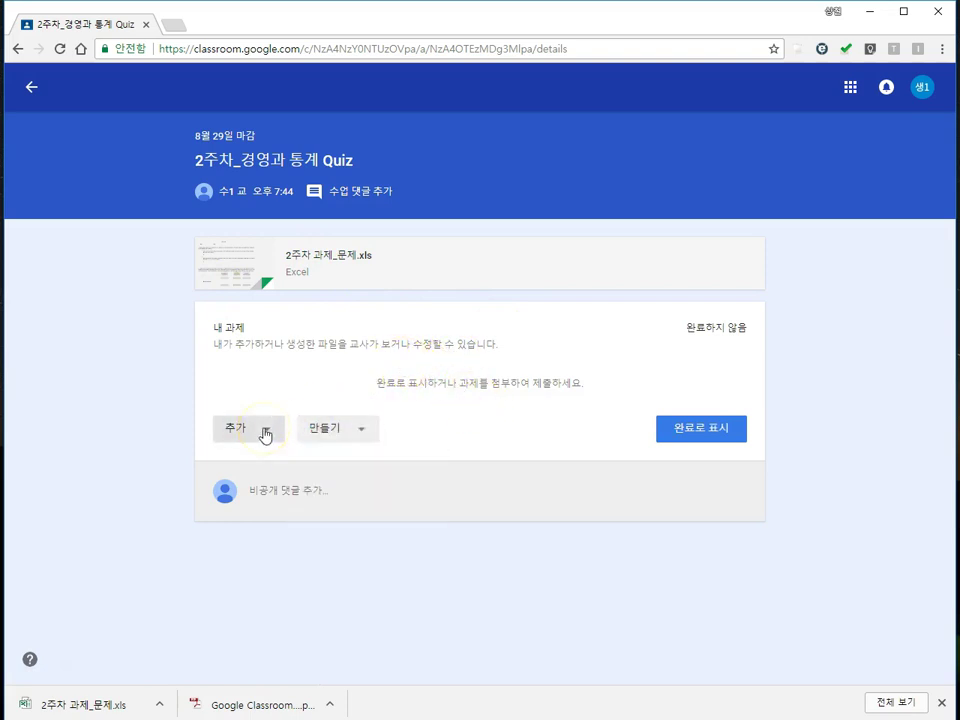
click(260, 435)
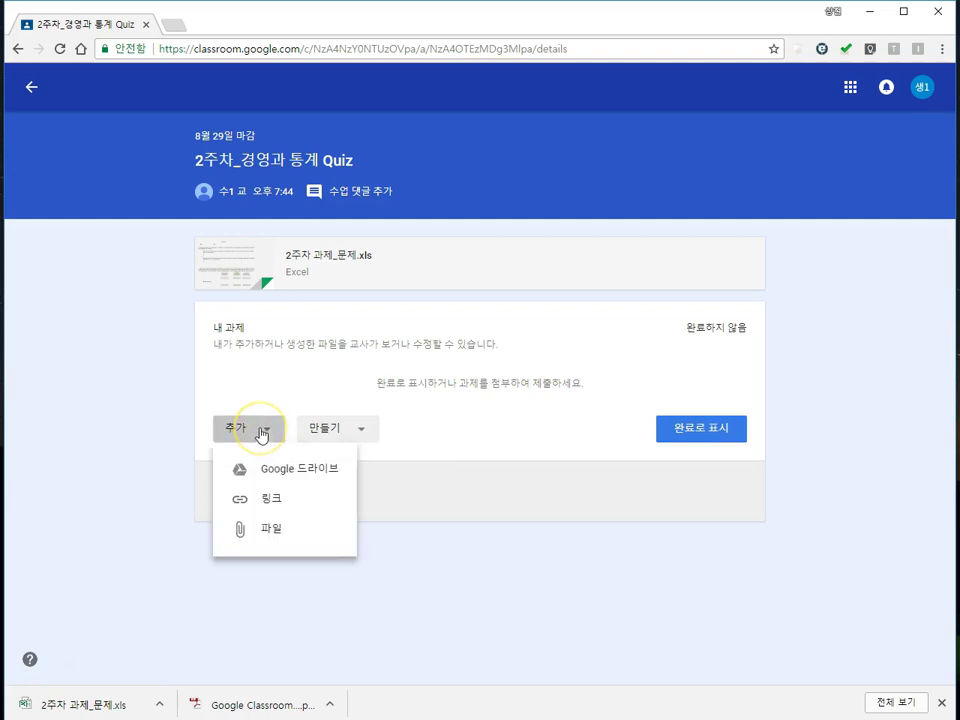
click(266, 527)
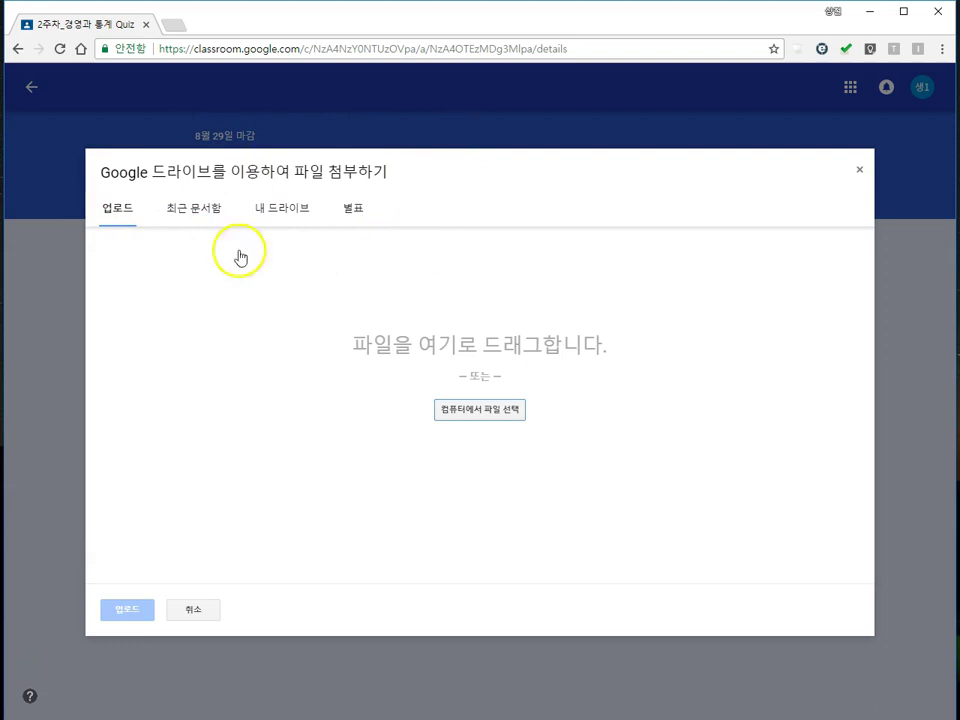
click(510, 418)
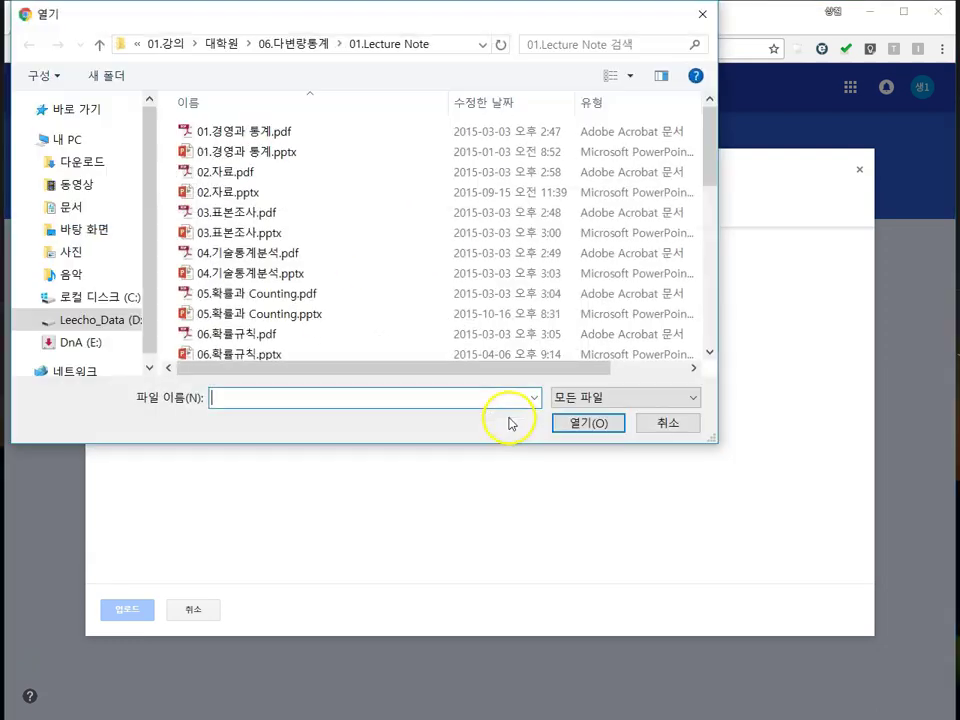
click(50, 139)
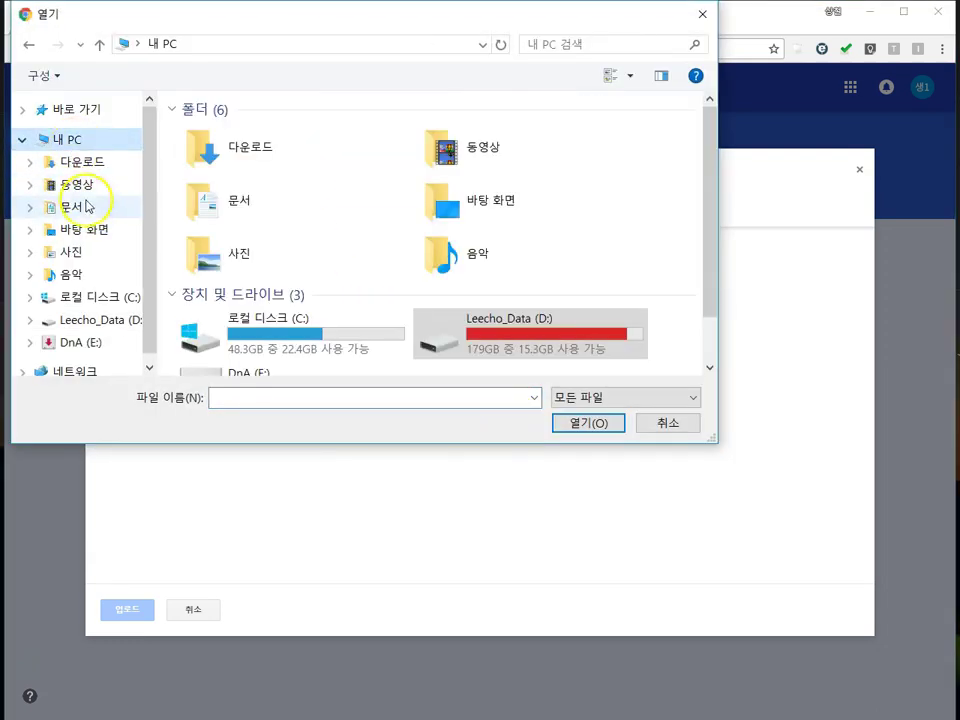
click(72, 229)
scroll(405, 259, down, 4)
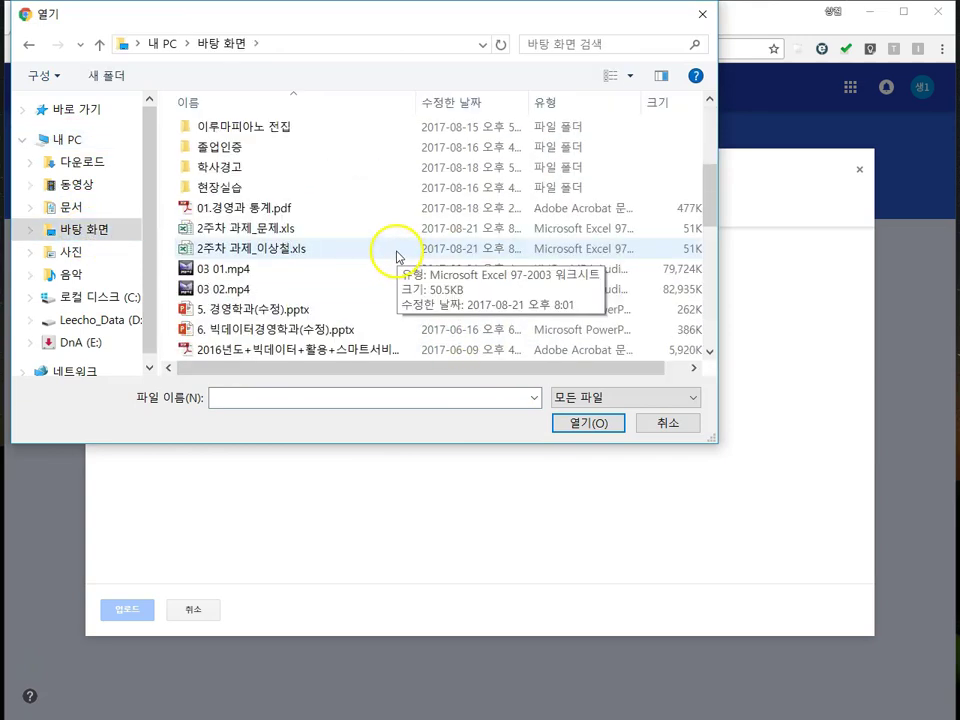
click(282, 252)
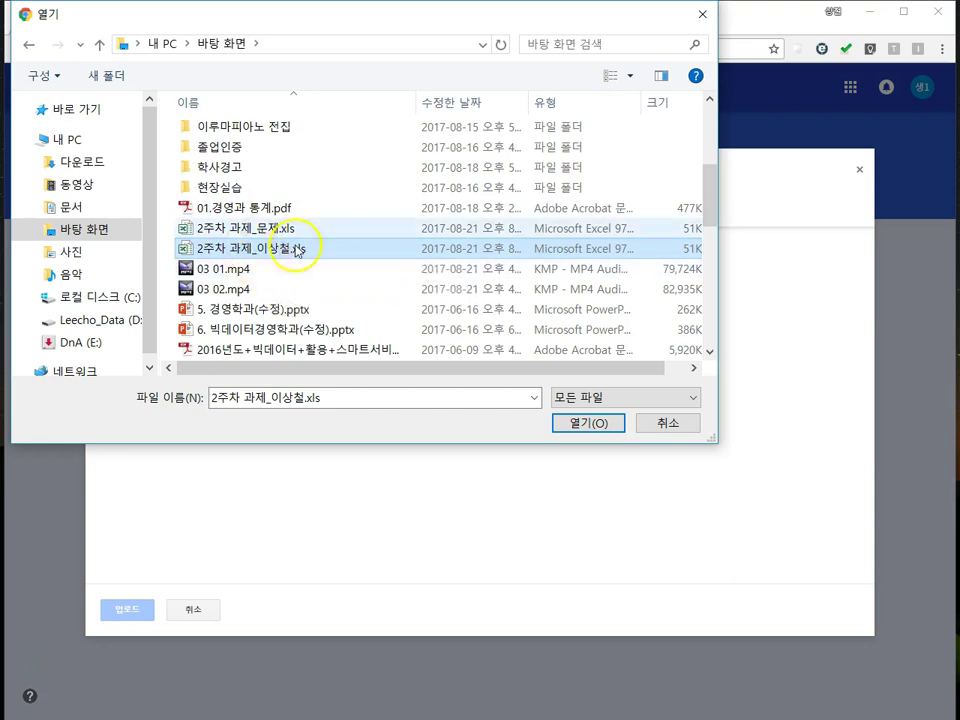
click(577, 425)
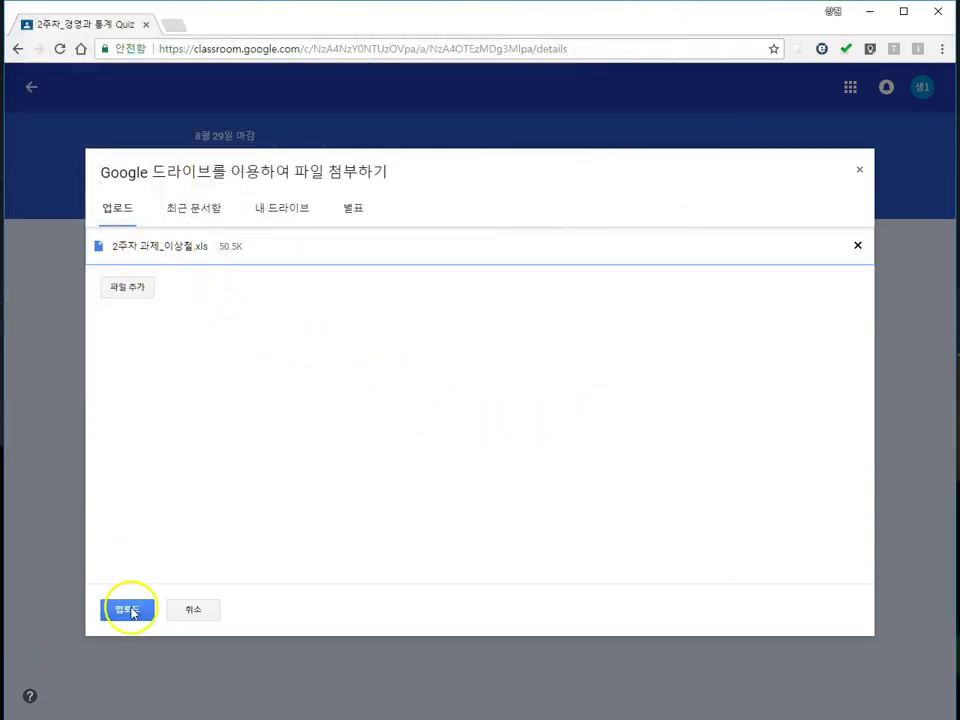
click(125, 607)
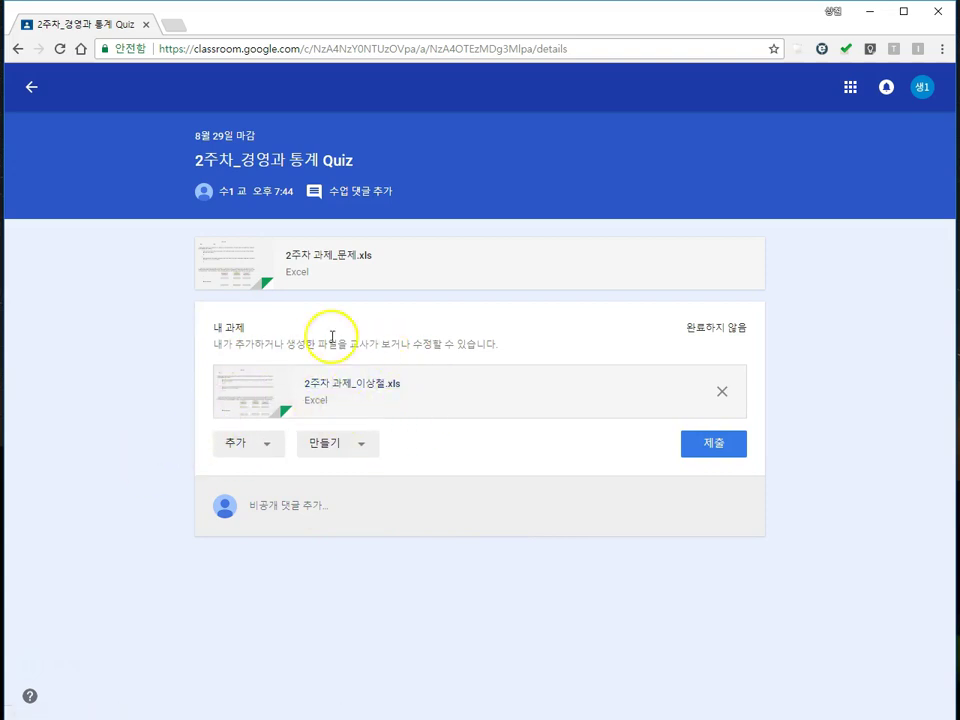
Step: Submit the quiz assignment with the attached workbook and confirm the submission
click(712, 448)
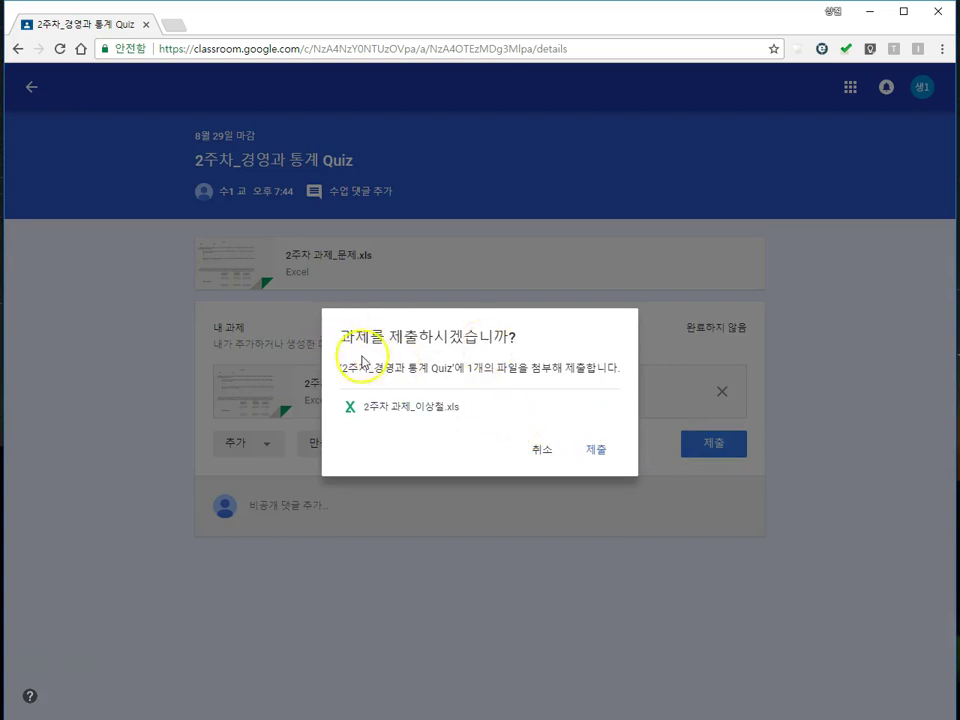
click(598, 450)
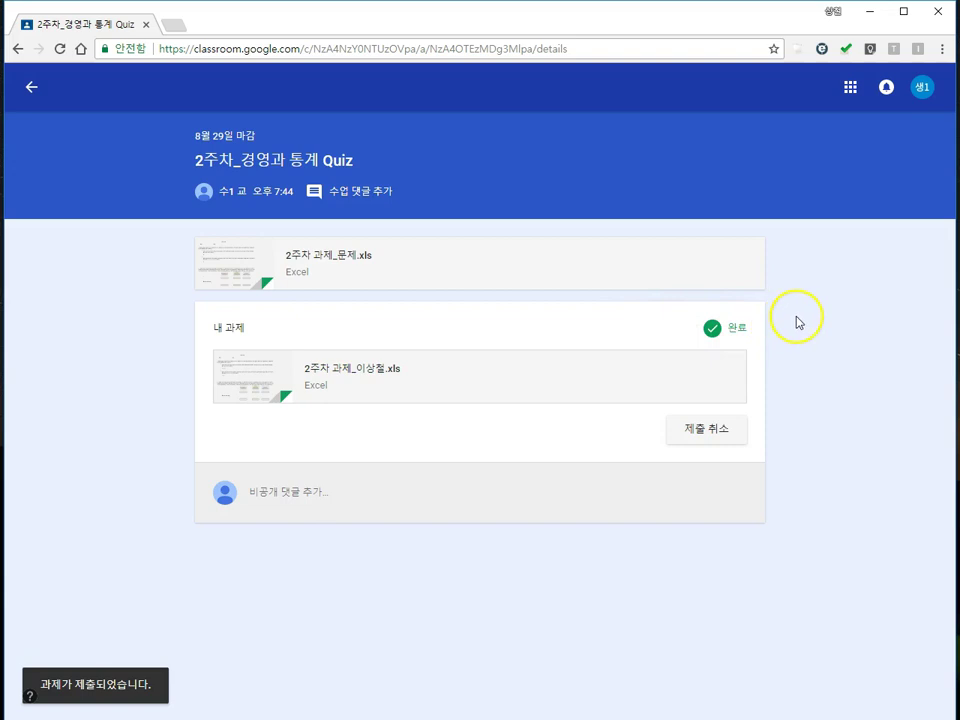
click(32, 93)
click(17, 48)
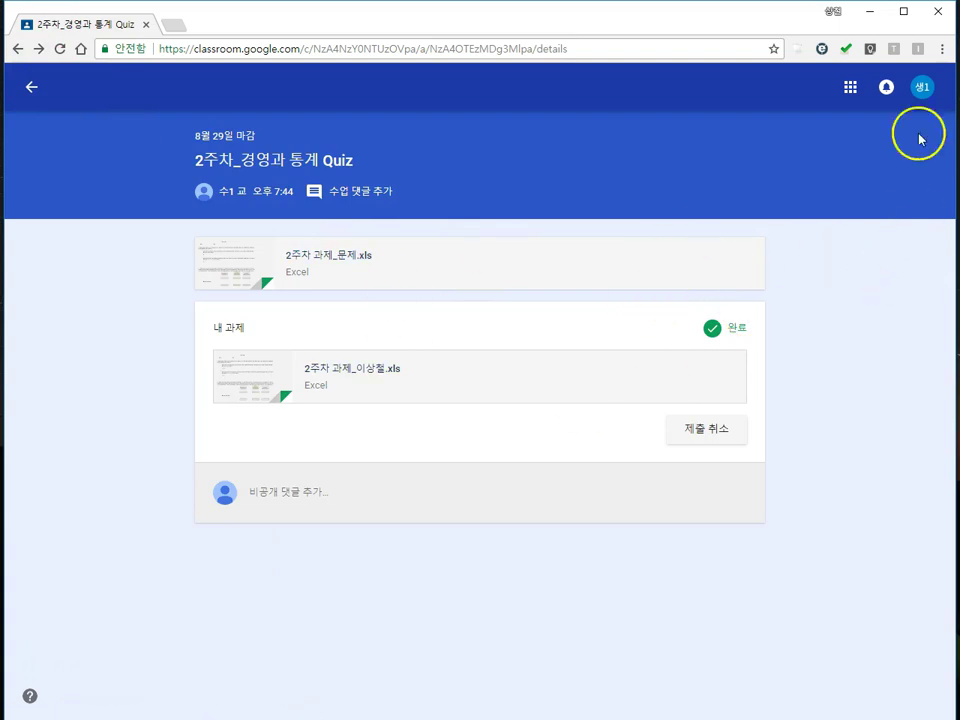
click(923, 89)
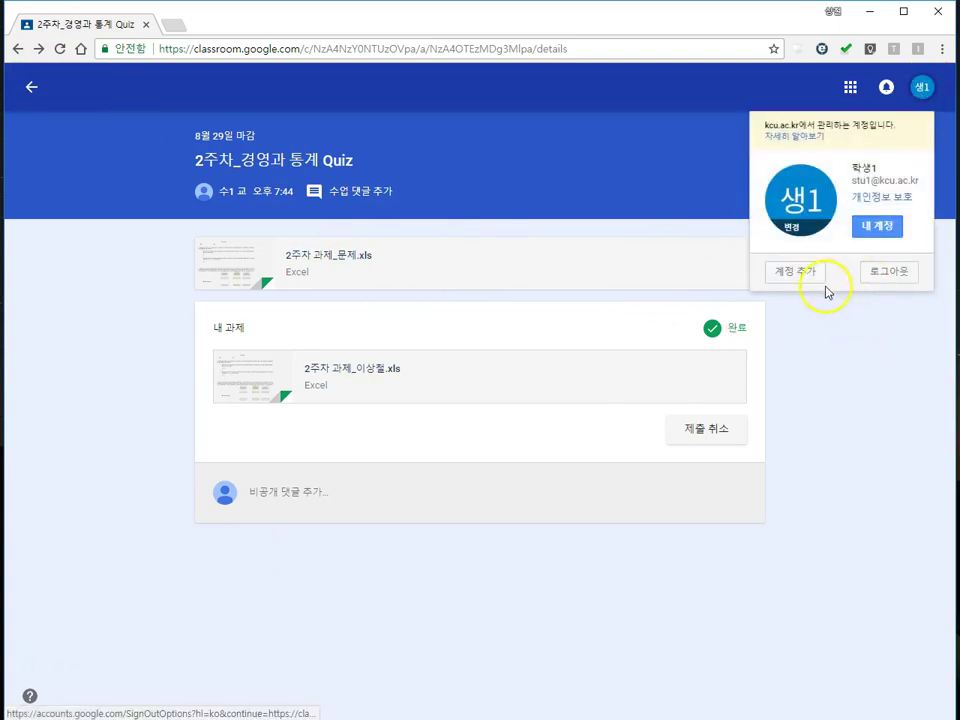
click(881, 274)
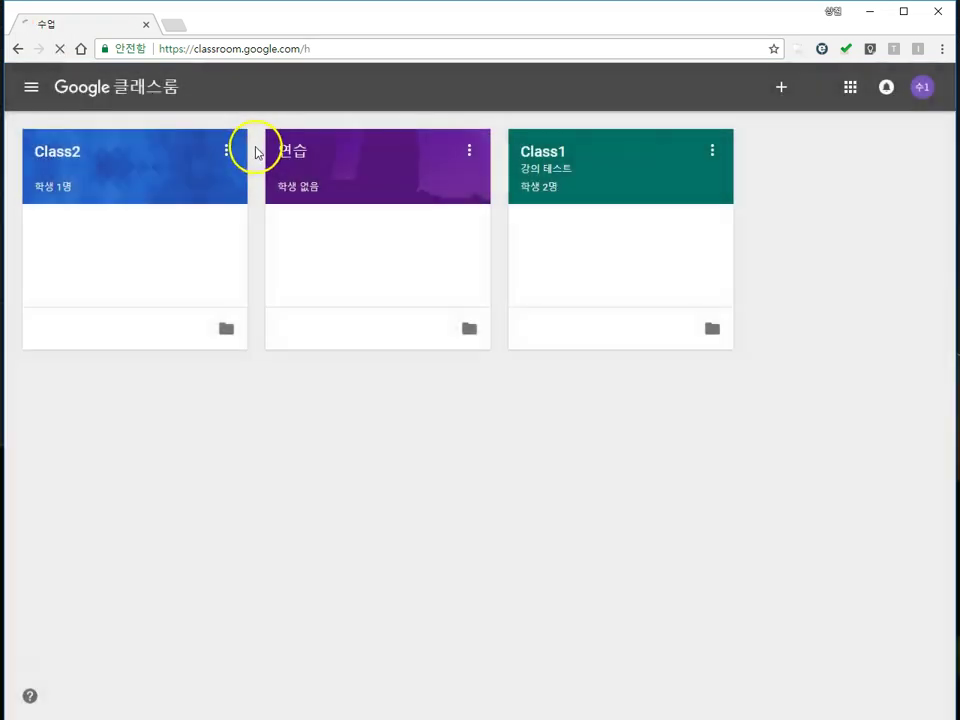
click(70, 157)
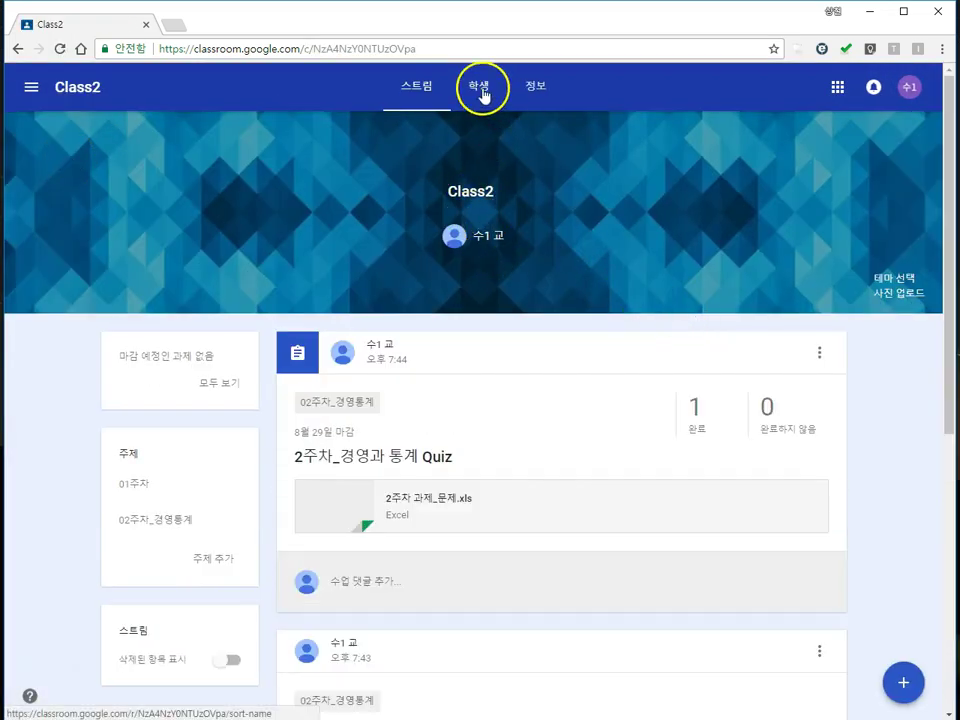
click(482, 90)
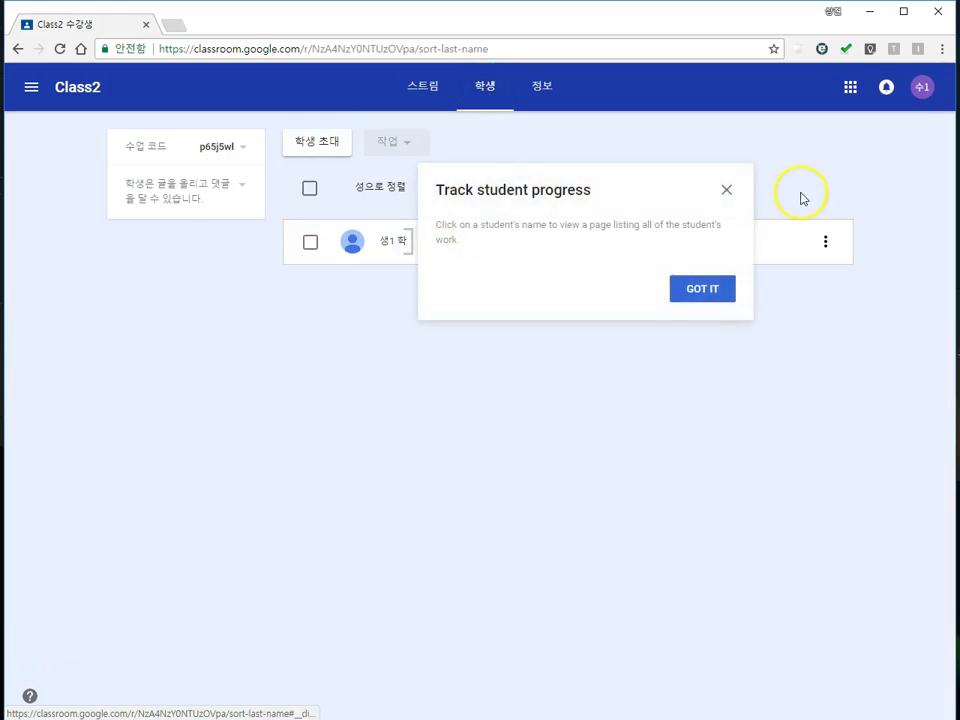
click(726, 190)
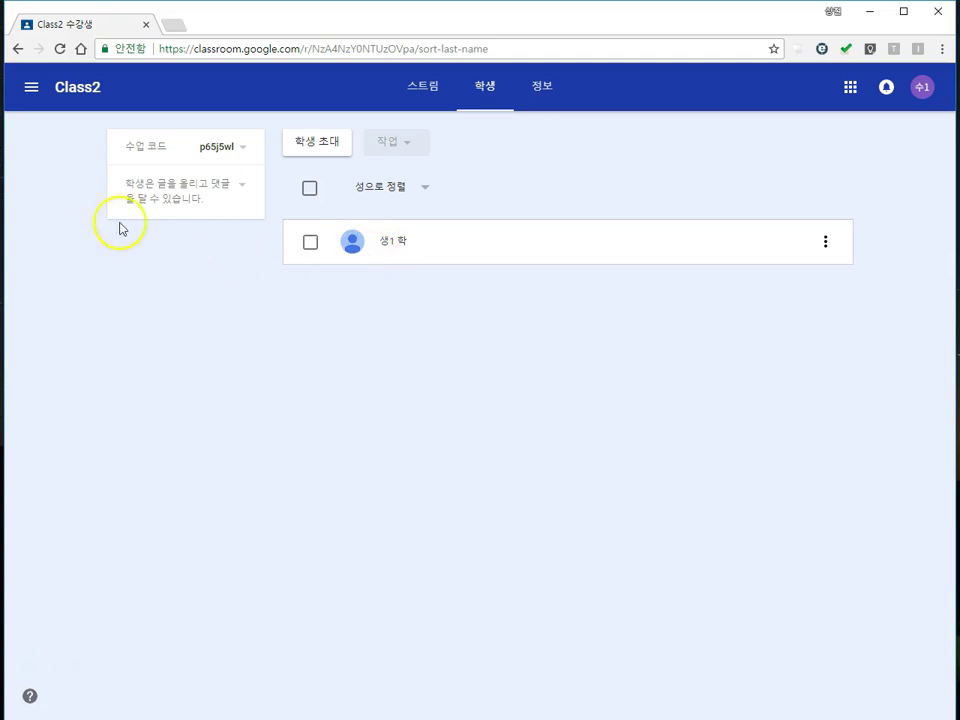
click(17, 50)
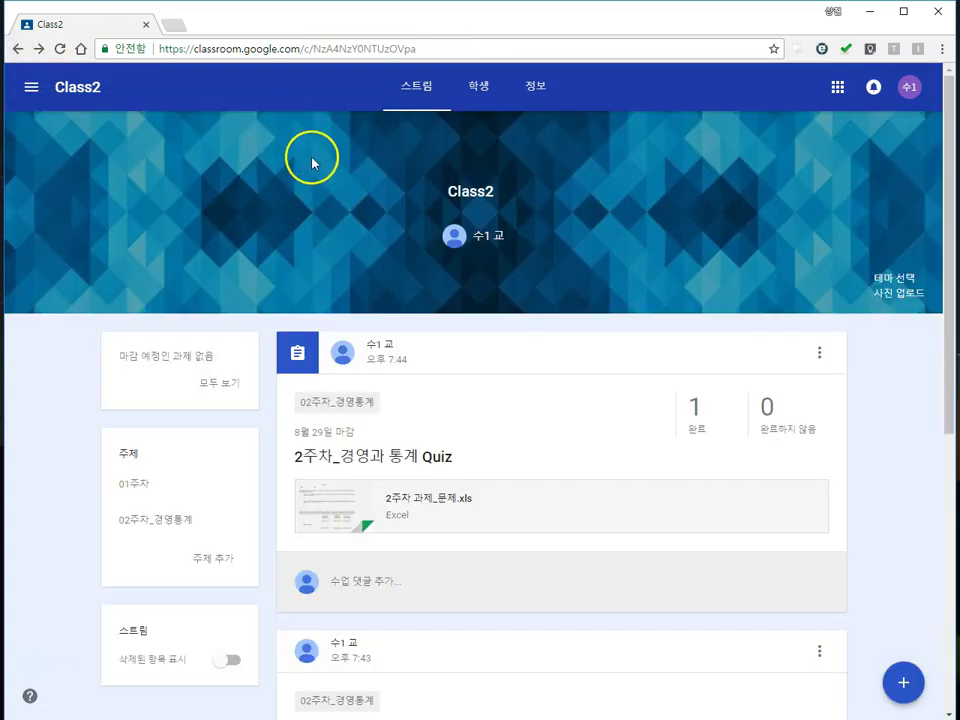
Step: Open the 학생 제출물 page of the 2주차_경영과 통계 Quiz from the stream
scroll(461, 396, down, 3)
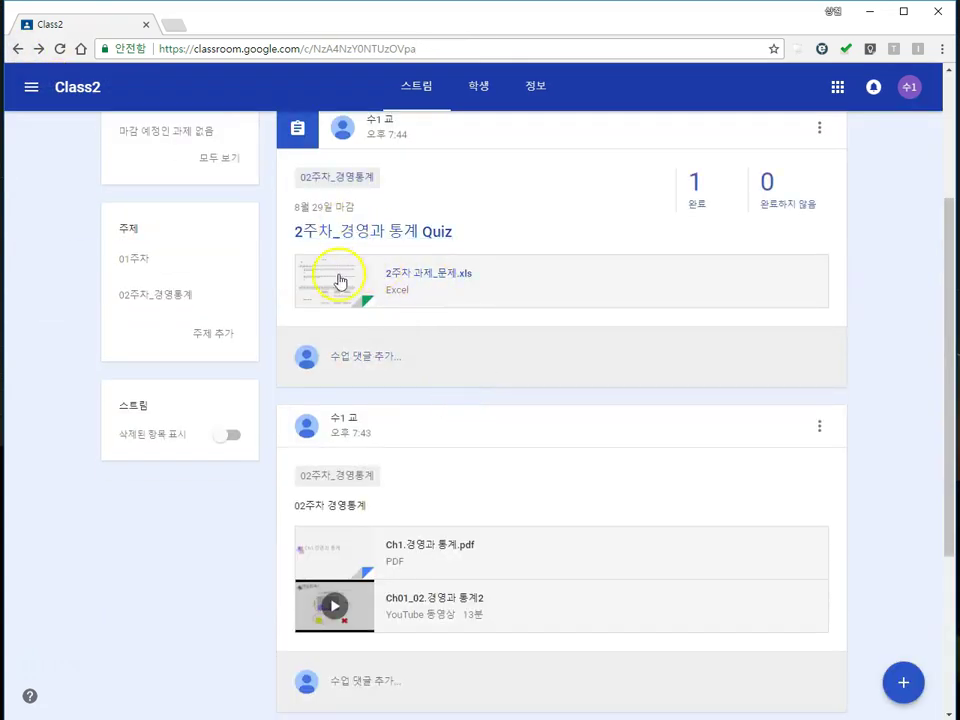
click(422, 236)
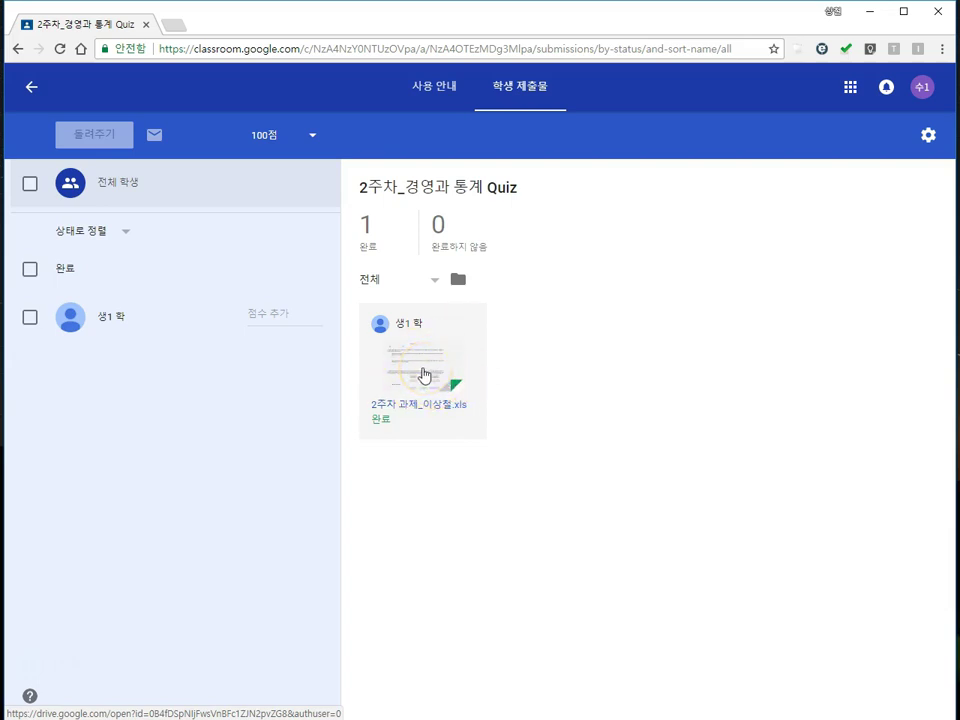
Step: Change the assignment's maximum points from 100 to 10 and confirm the update
click(292, 136)
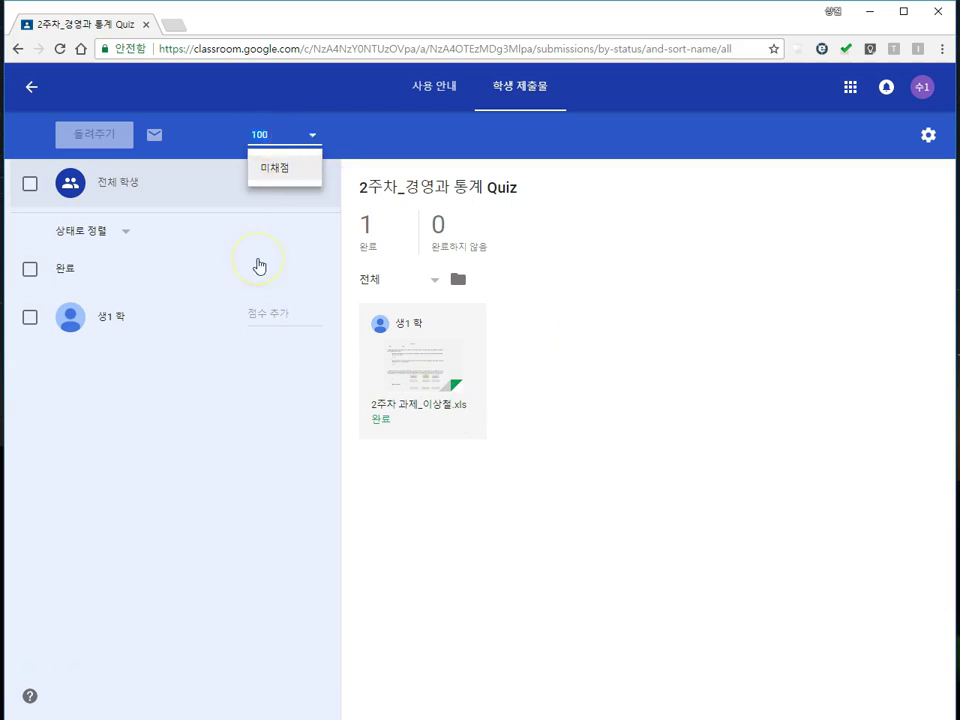
key(BackSpace)
click(512, 497)
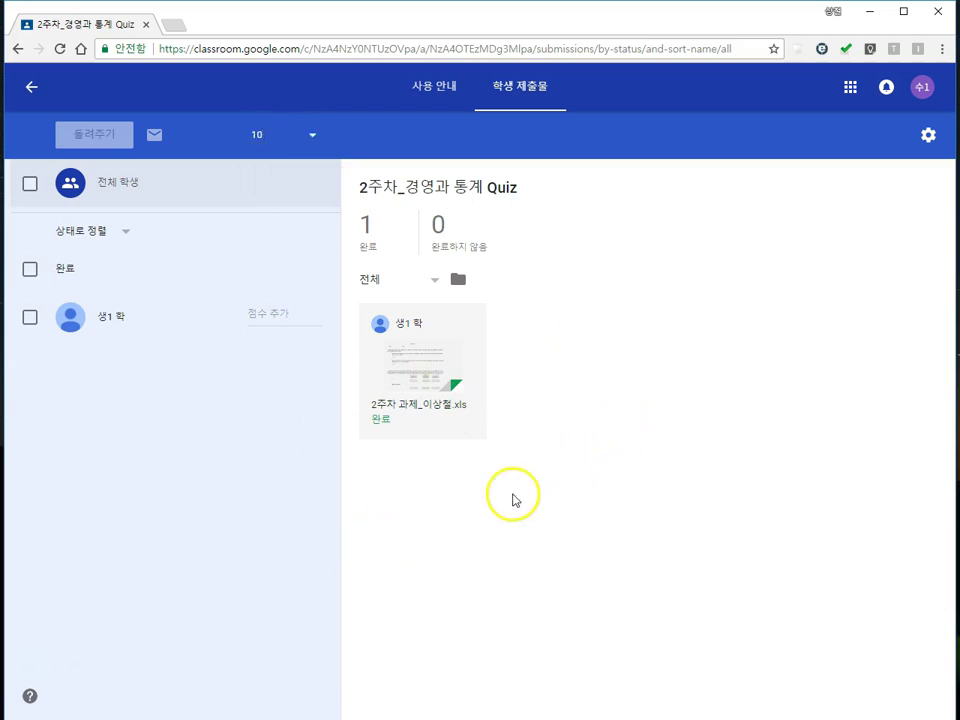
click(553, 430)
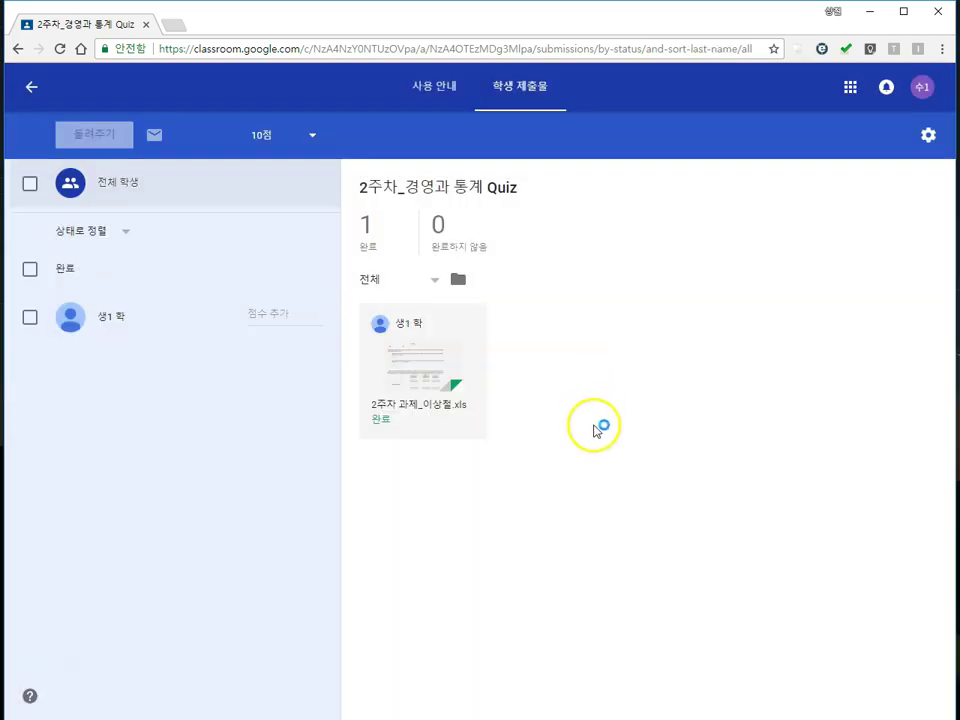
Step: Grade the student's submission 10 and return it to the student
click(280, 316)
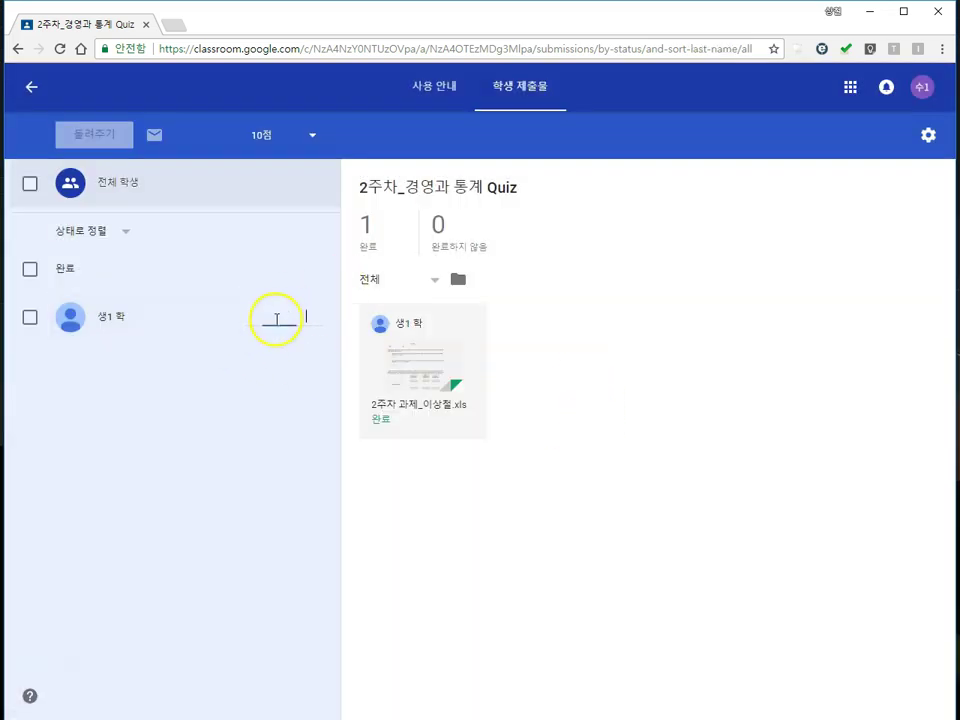
text(10)
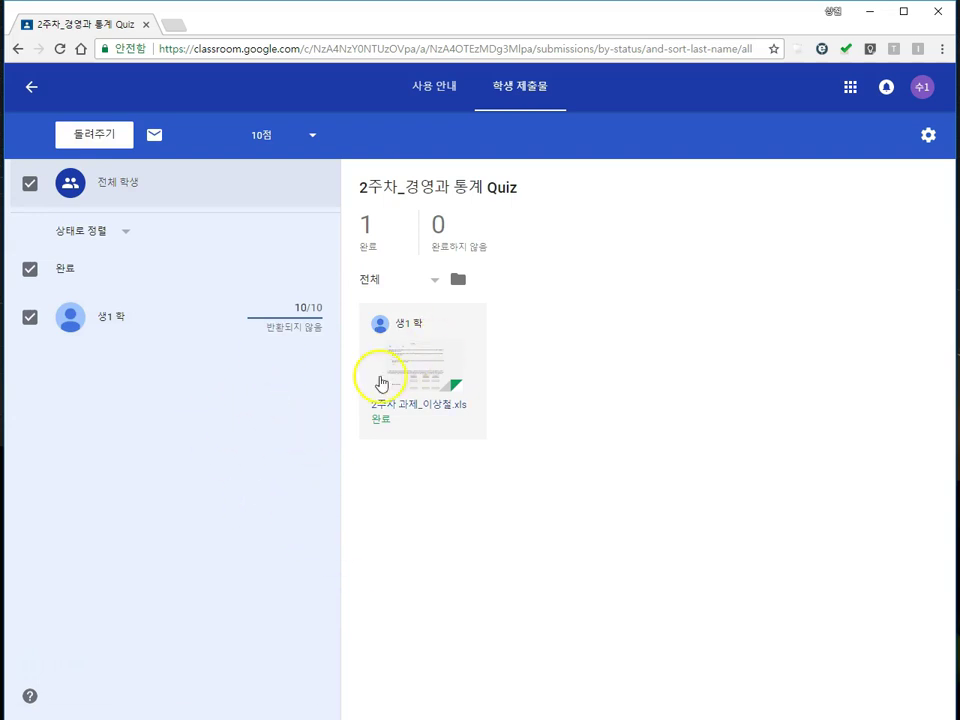
click(100, 134)
click(604, 478)
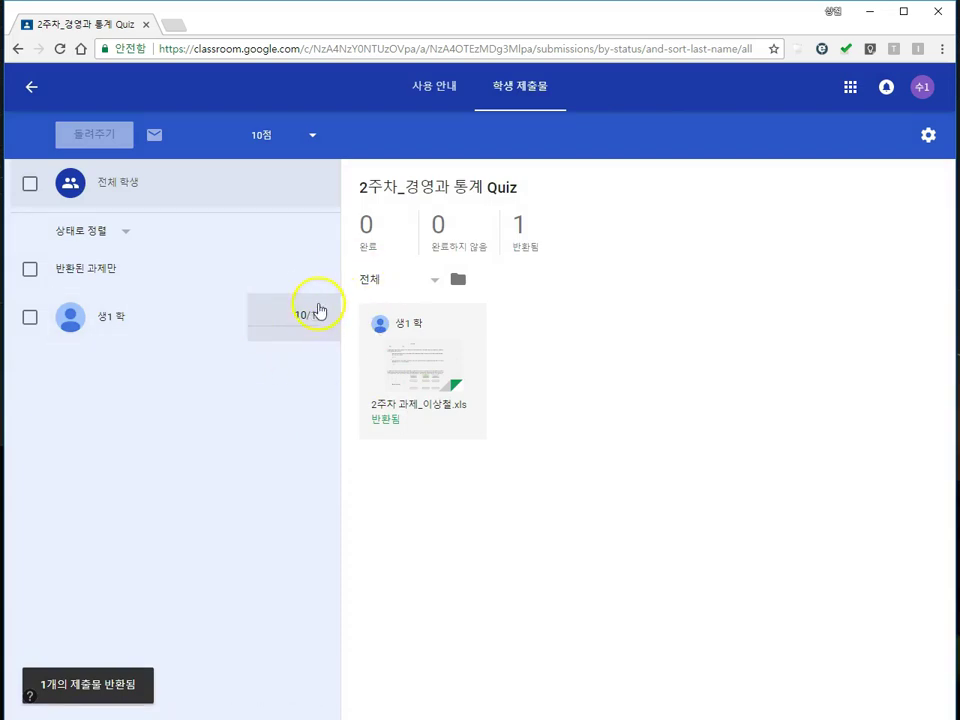
click(921, 87)
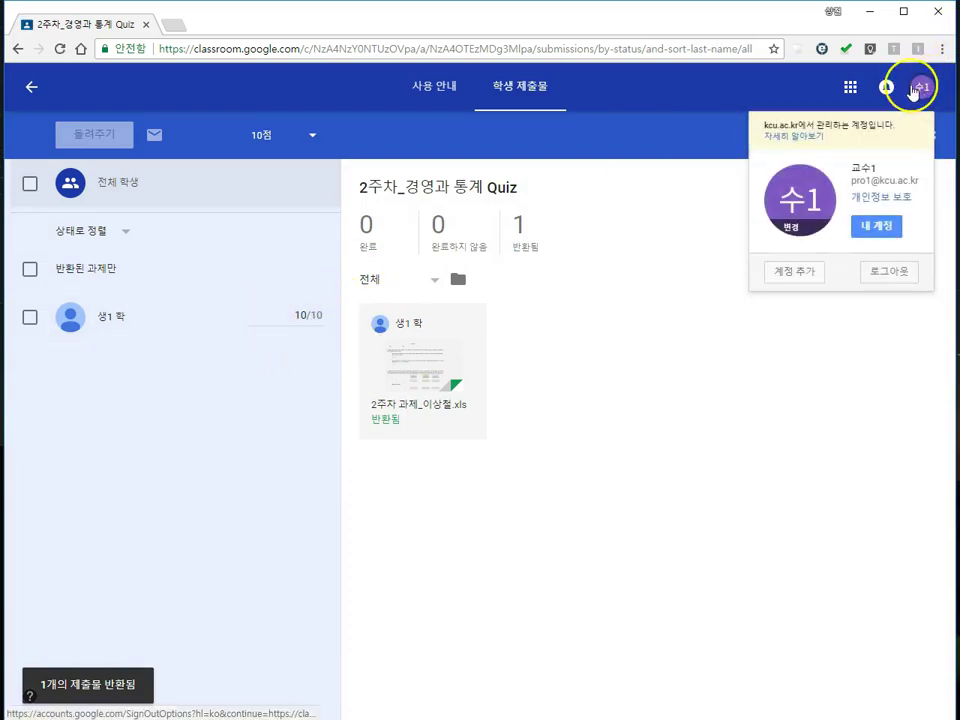
Step: Sign out of the teacher account and sign back in as 학생1 with the account password
click(885, 273)
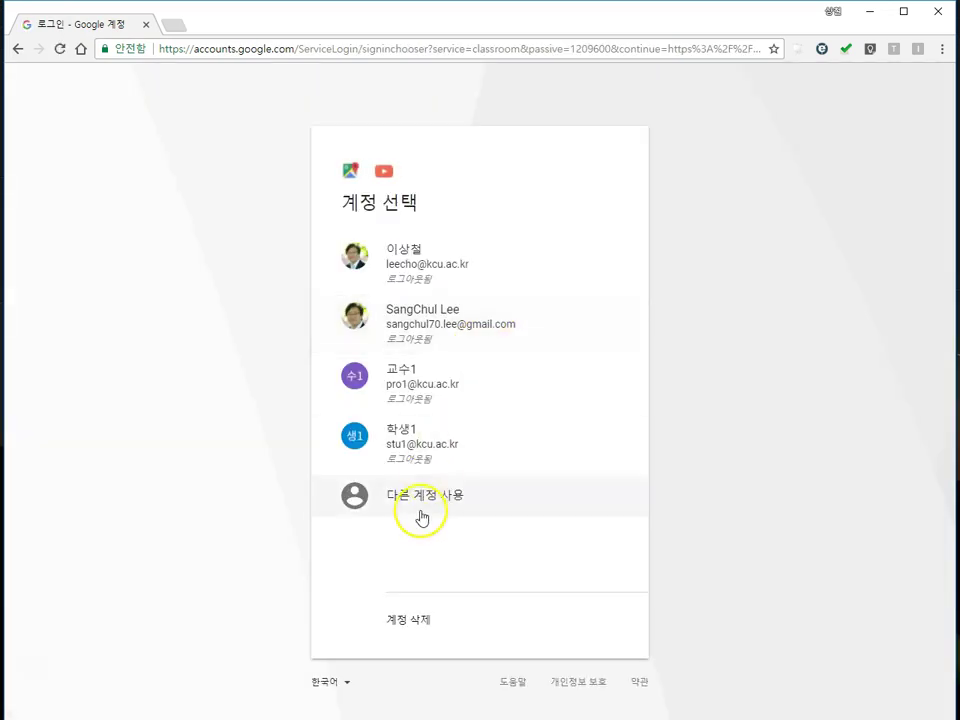
click(403, 445)
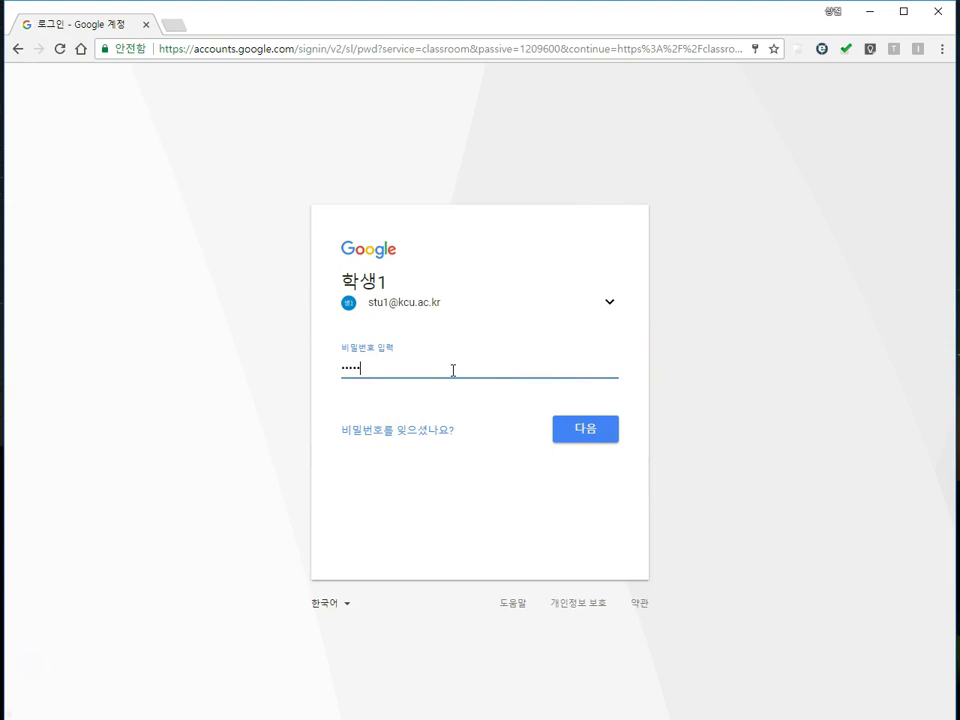
click(567, 438)
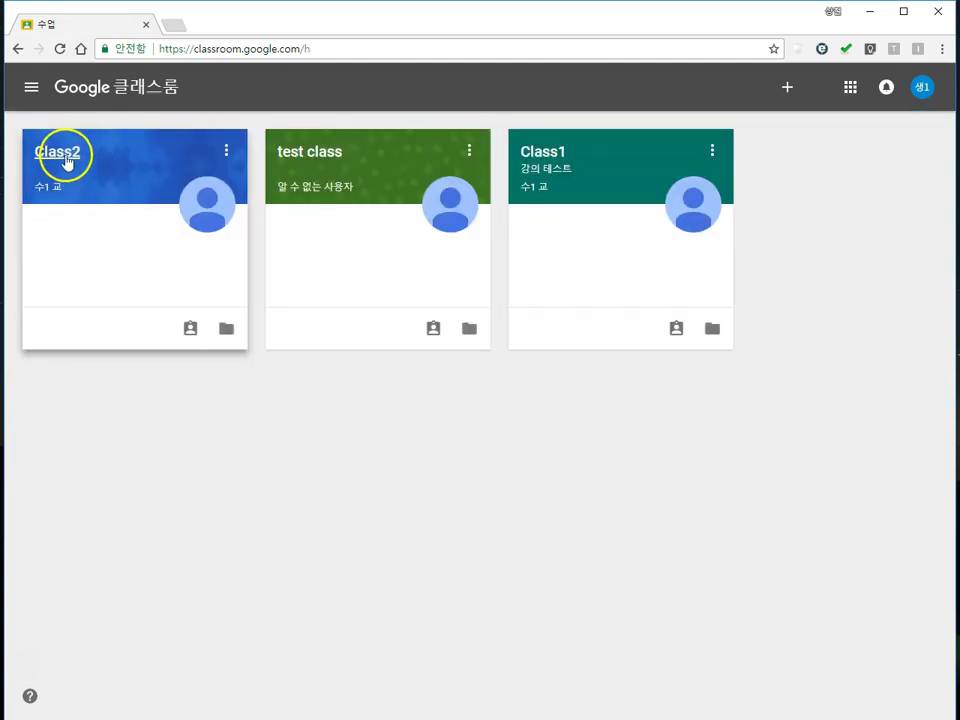
Step: Open Class2 and view the returned 2주차_경영과 통계 Quiz details with its 10/10 grade
click(64, 154)
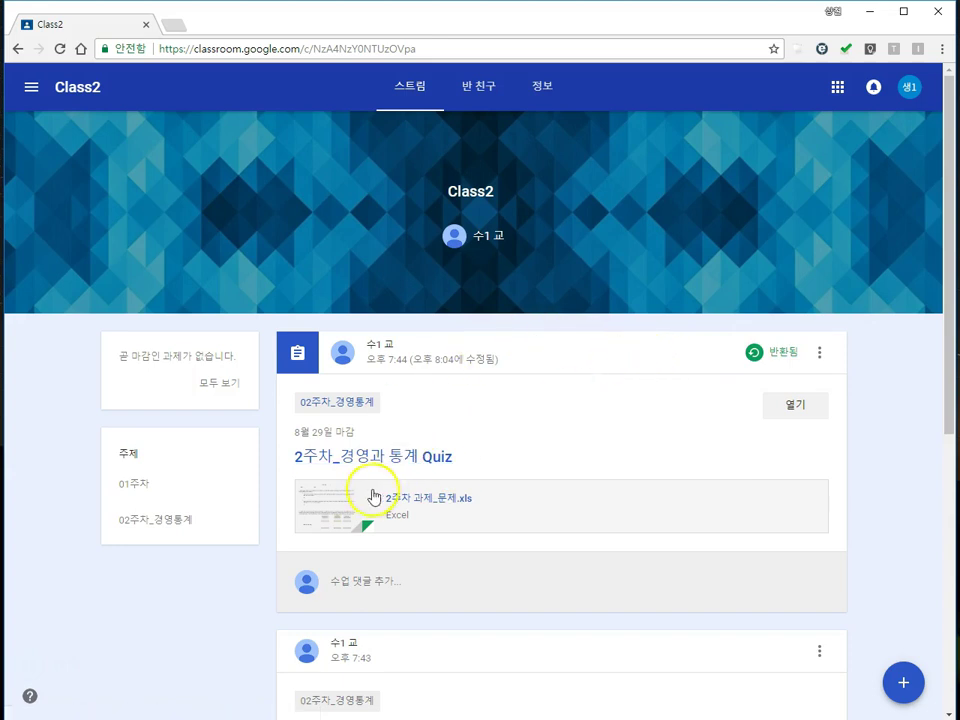
click(802, 404)
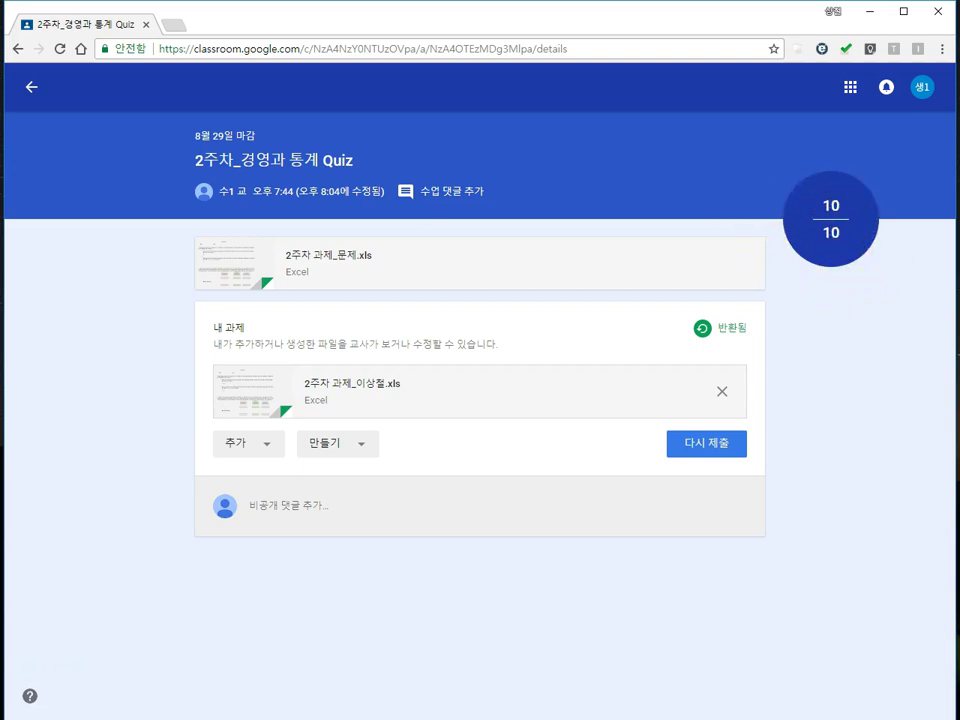
Step: Return to the Class2 stream and browse it to see the quiz post marked 반환됨
click(33, 87)
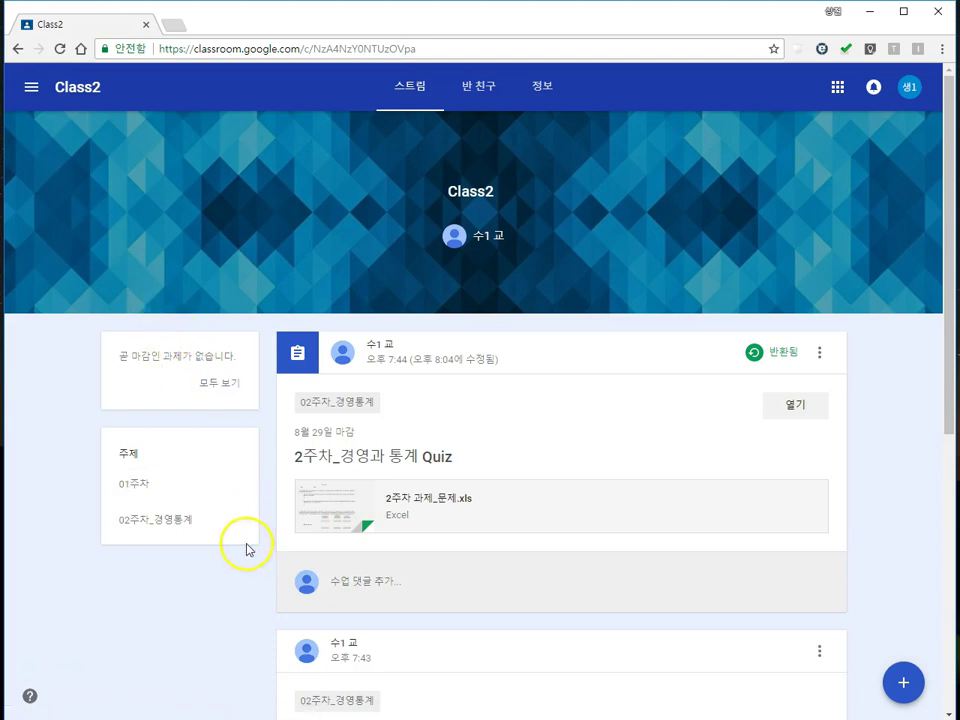
scroll(237, 555, down, 1)
scroll(237, 555, down, 2)
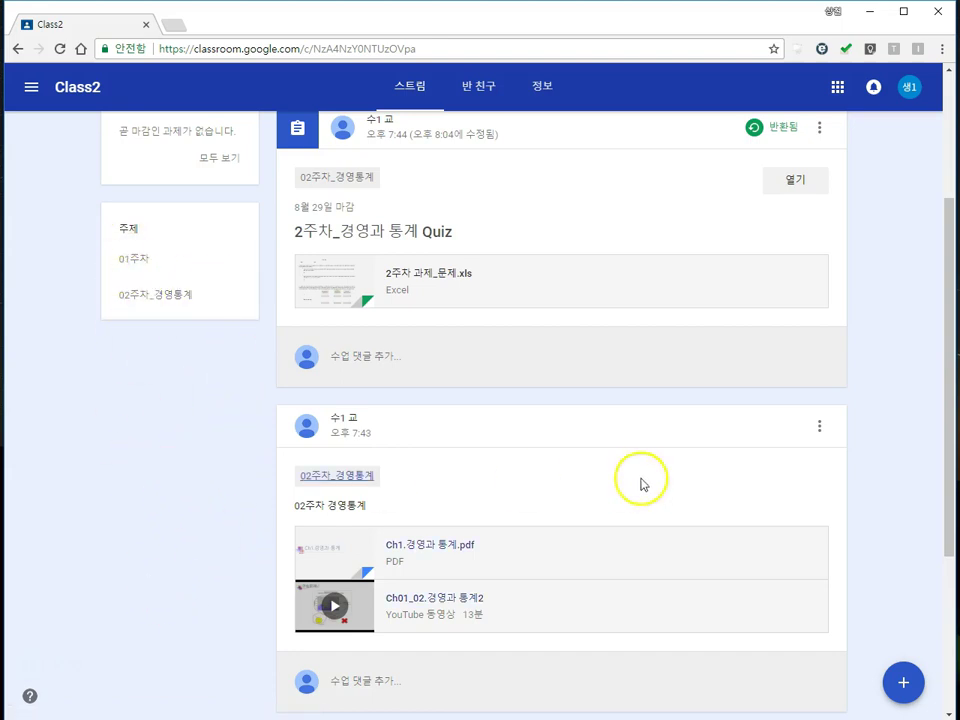
scroll(579, 480, down, 2)
scroll(561, 476, down, 1)
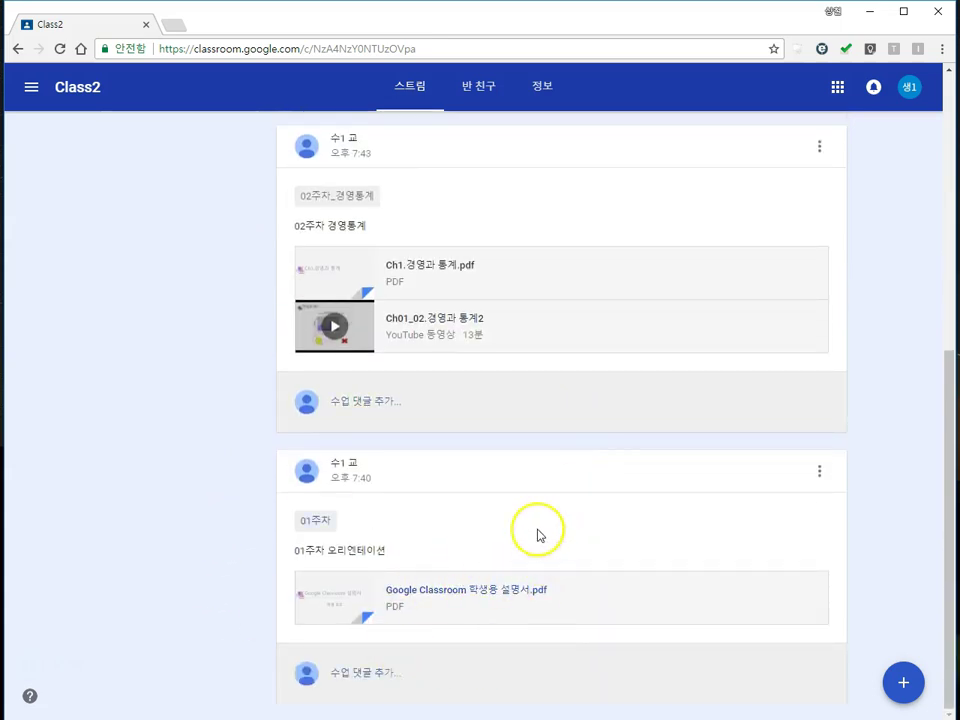
scroll(500, 558, up, 2)
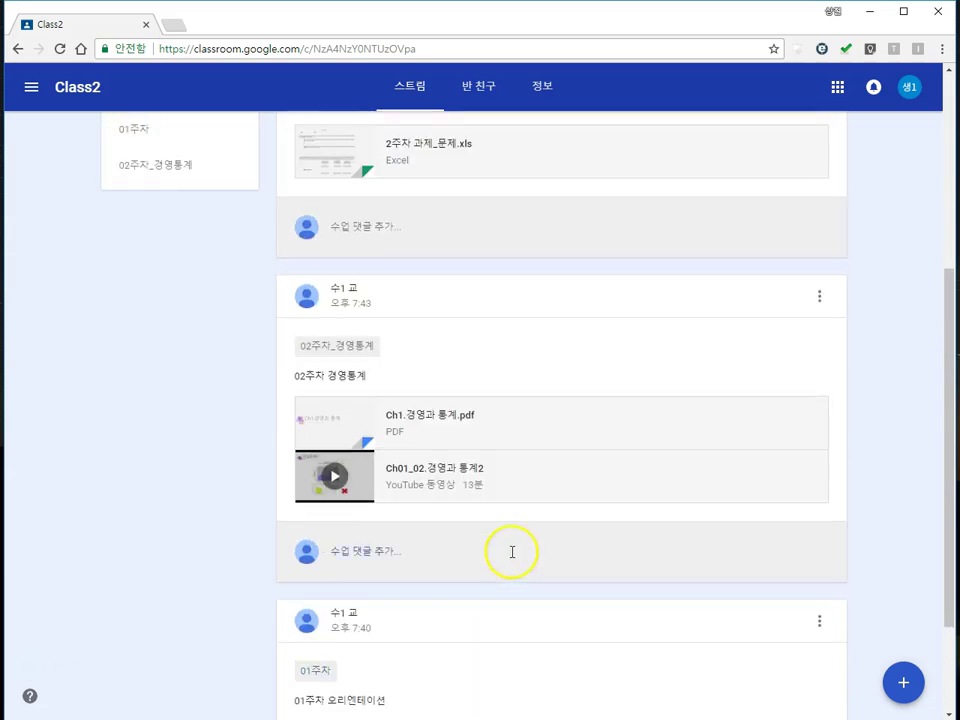
scroll(465, 512, up, 2)
scroll(467, 514, up, 2)
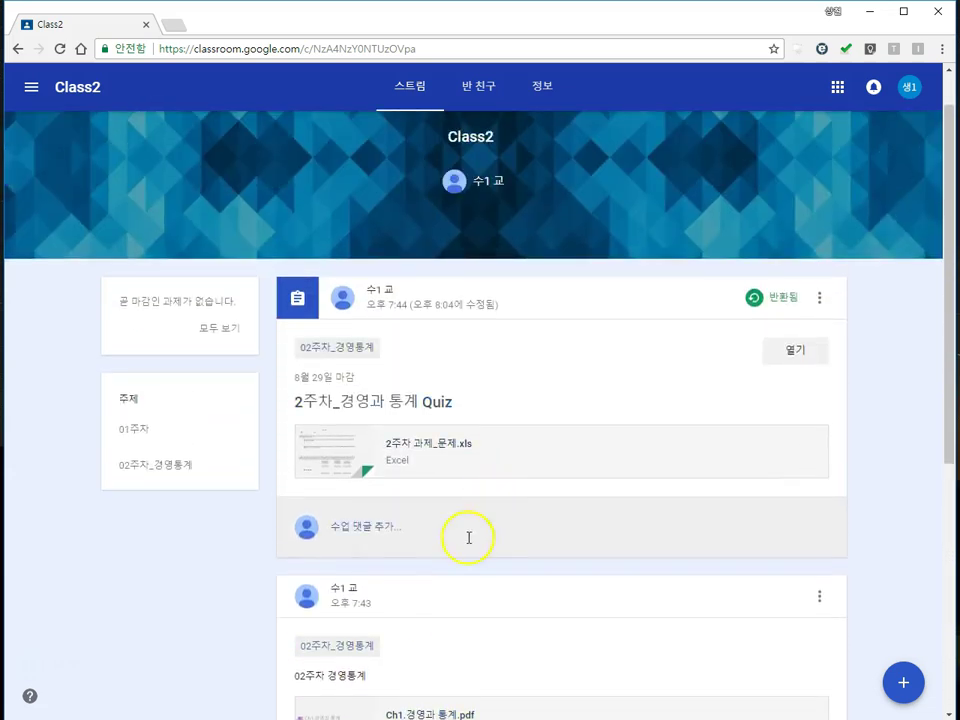